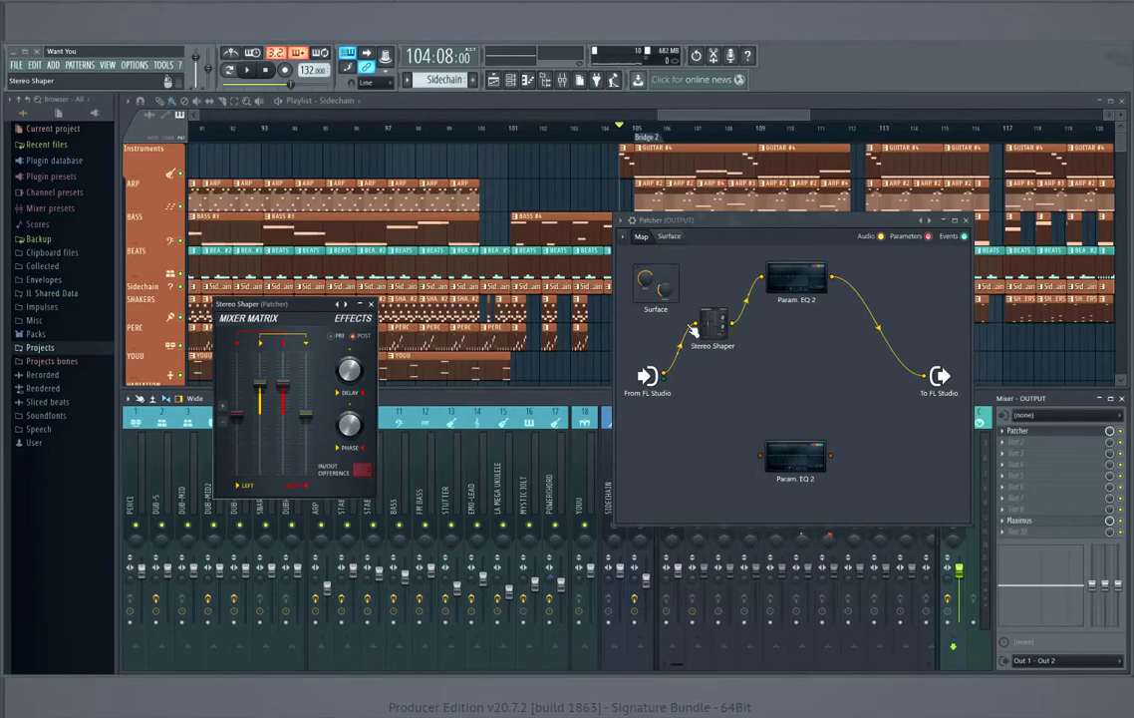
# Examine the available preset categories for the Stereo Shaper.
pyautogui.moveTo(304, 308); pyautogui.dragTo(483, 279)
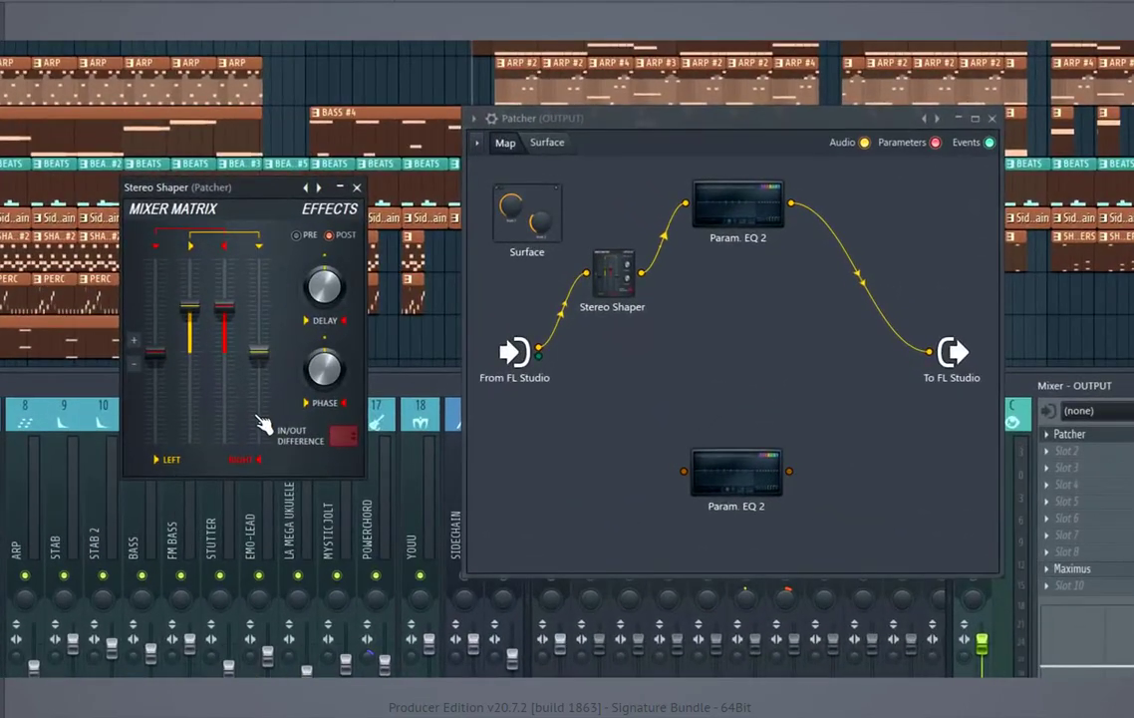
pyautogui.click(318, 188)
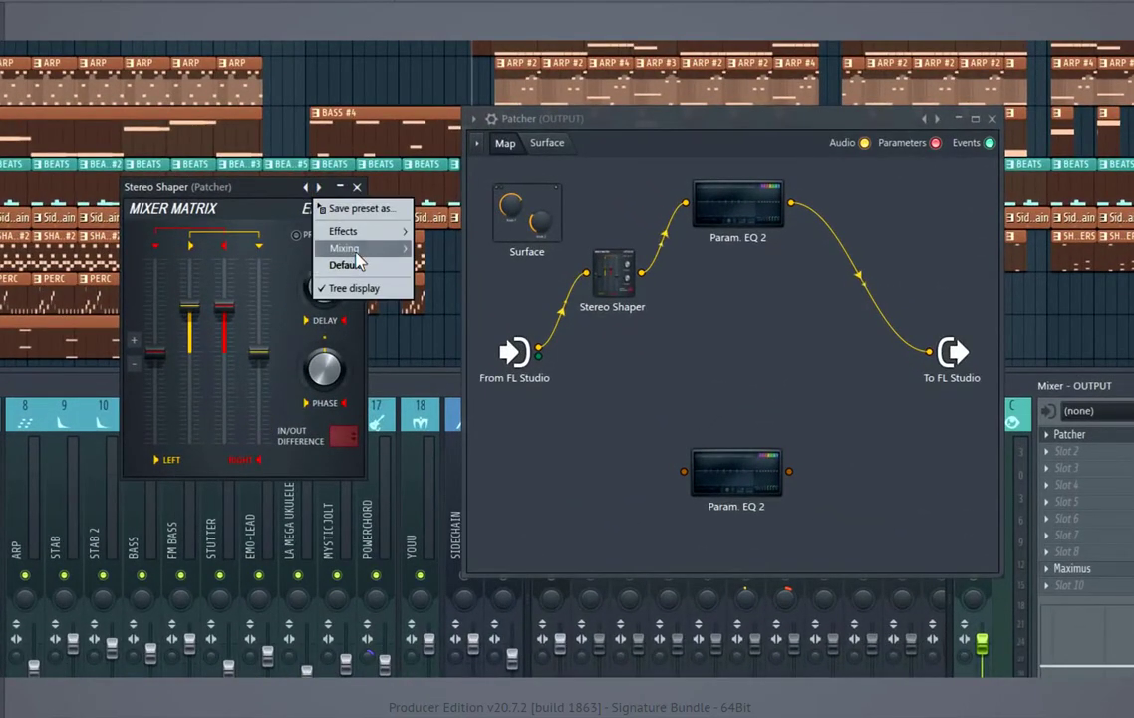
pyautogui.moveTo(354, 251)
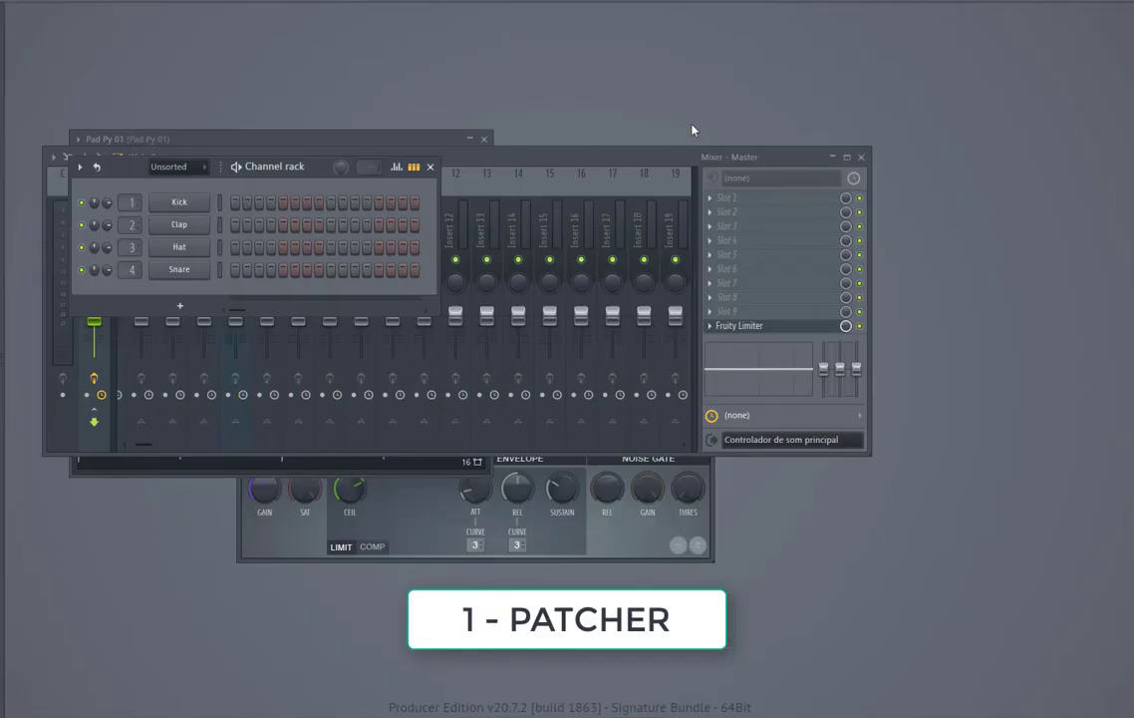
# Load Patcher into the first effect slot of the Master track and reposition its window over the mixer.
pyautogui.click(735, 197)
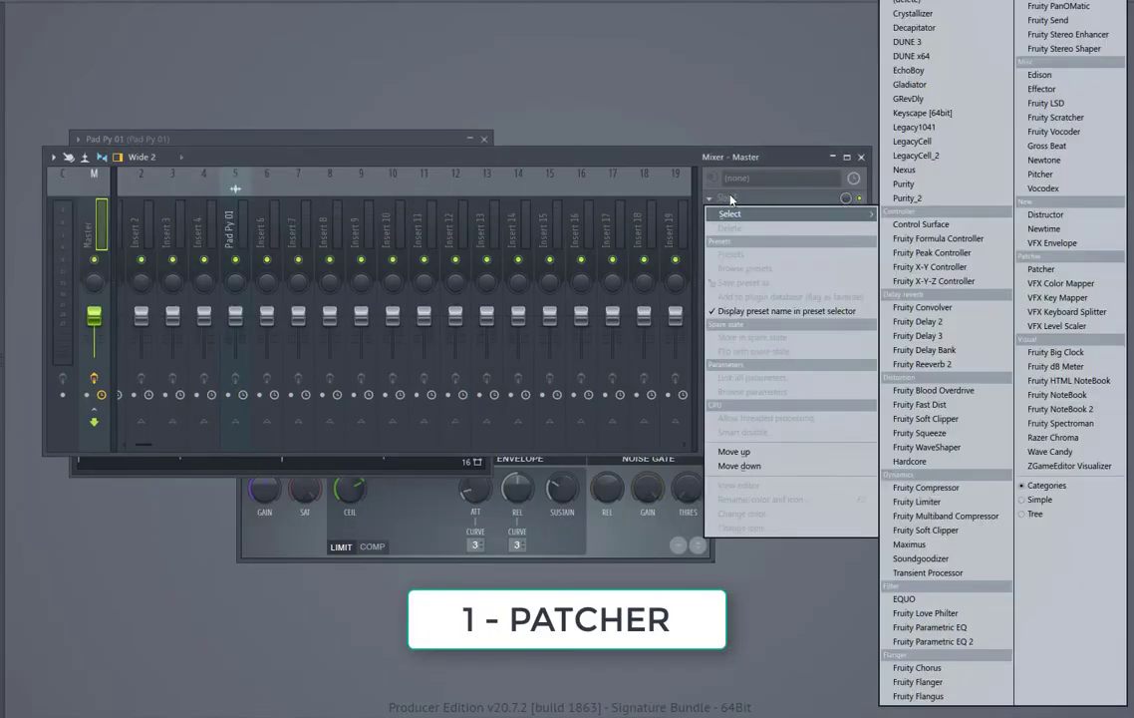
pyautogui.click(1040, 269)
pyautogui.moveTo(442, 174); pyautogui.dragTo(360, 137)
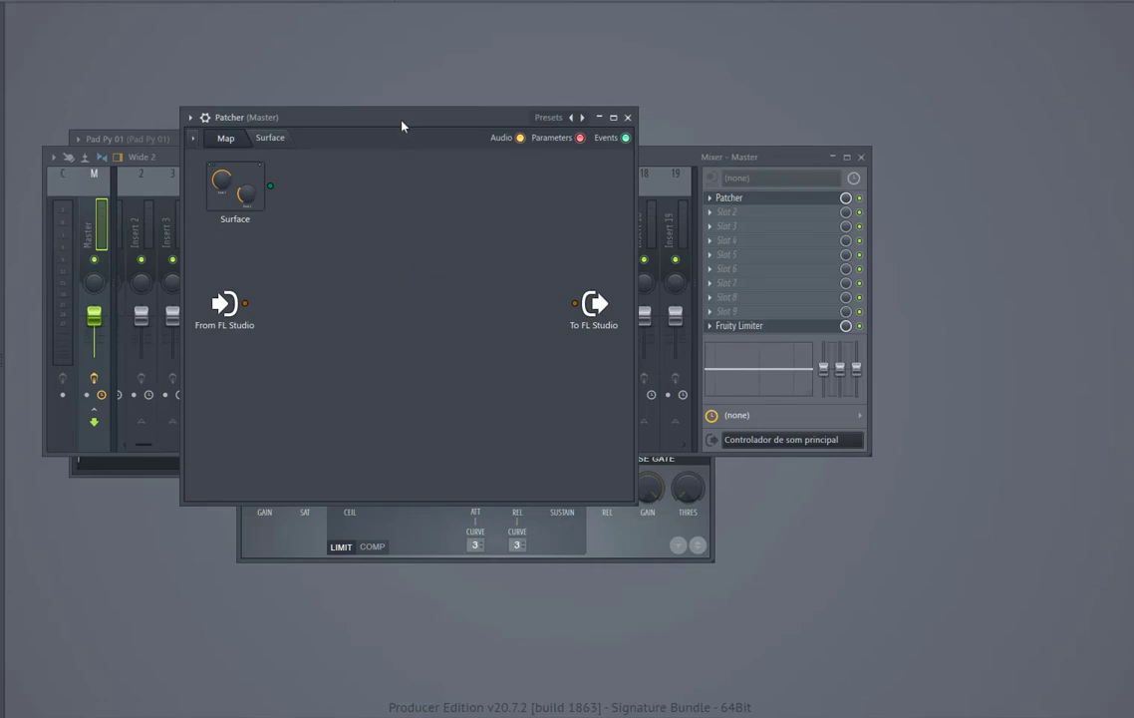
pyautogui.moveTo(402, 122); pyautogui.dragTo(362, 99)
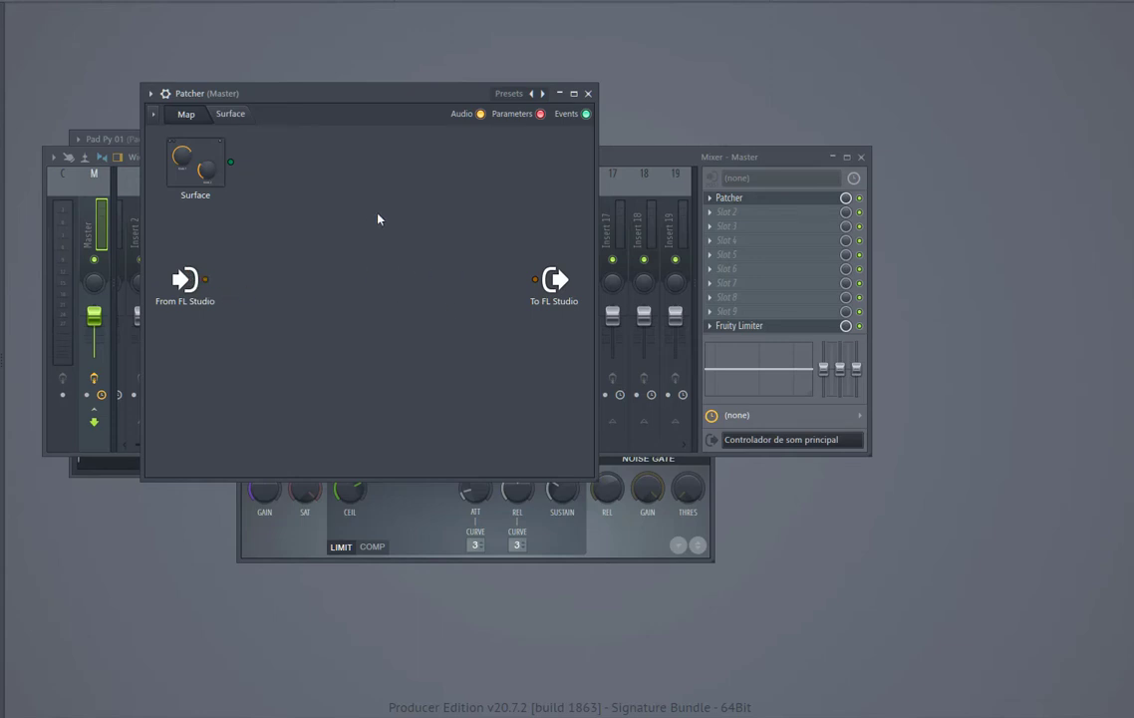
# Load the 1K AutoPan preset in Patcher and turn its large knob up to about the halfway position.
pyautogui.click(539, 93)
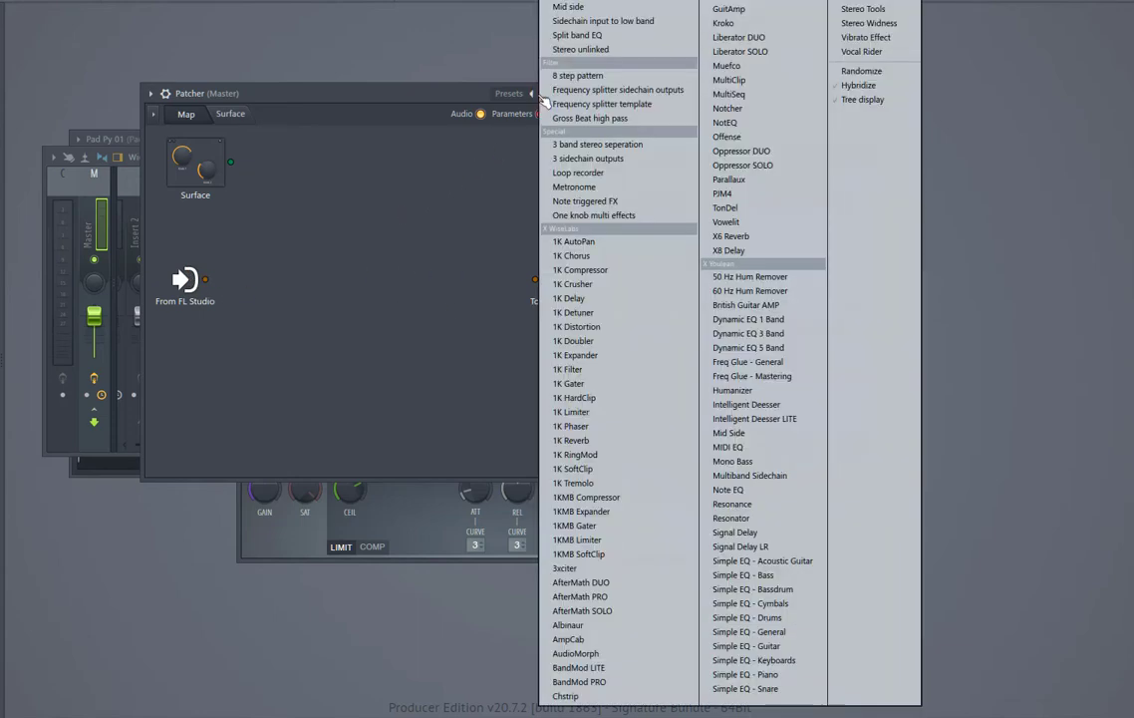
pyautogui.click(584, 245)
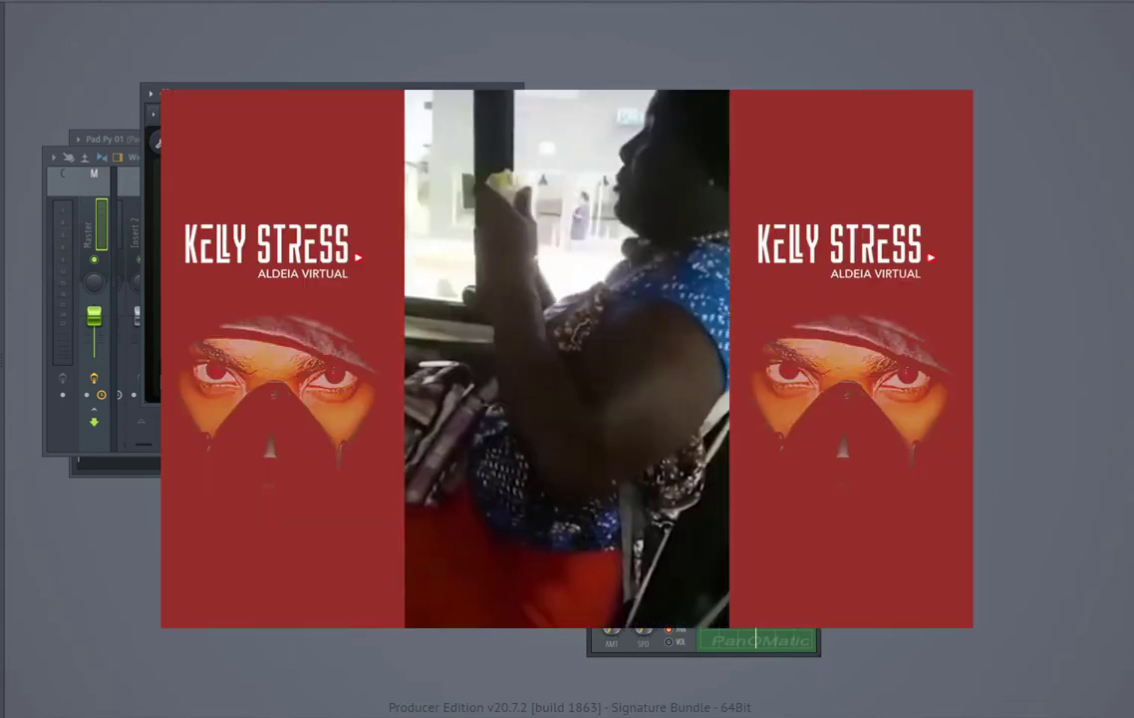
pyautogui.moveTo(312, 94); pyautogui.dragTo(309, 57)
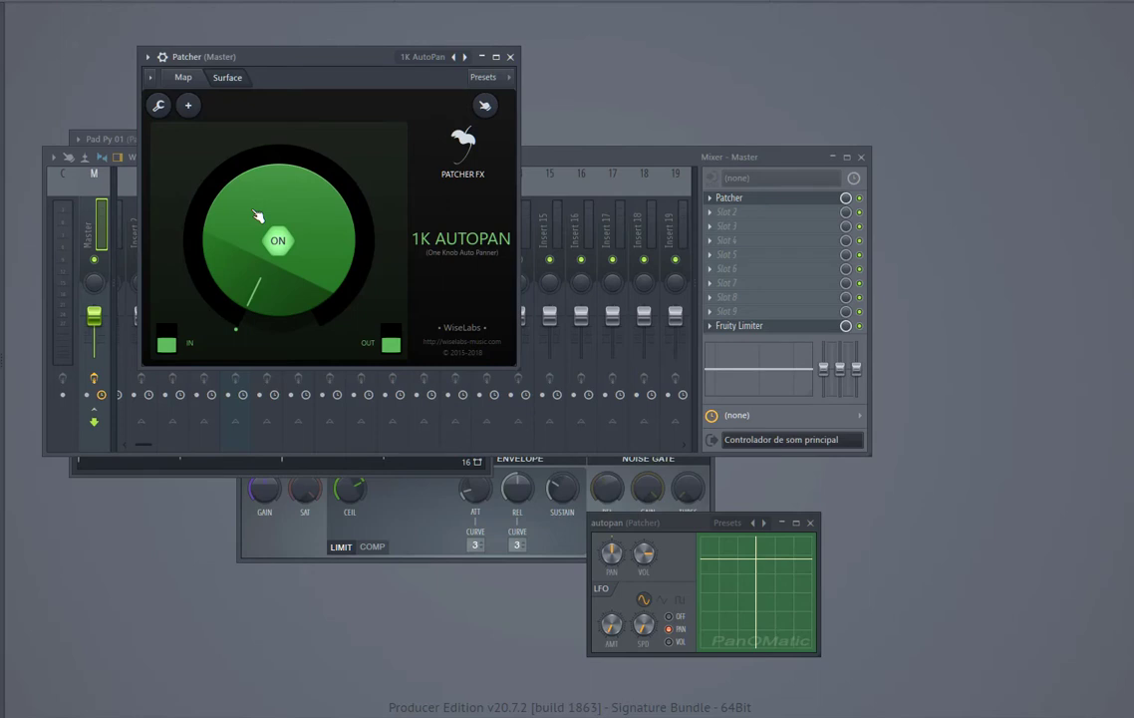
pyautogui.moveTo(257, 217); pyautogui.dragTo(257, 79)
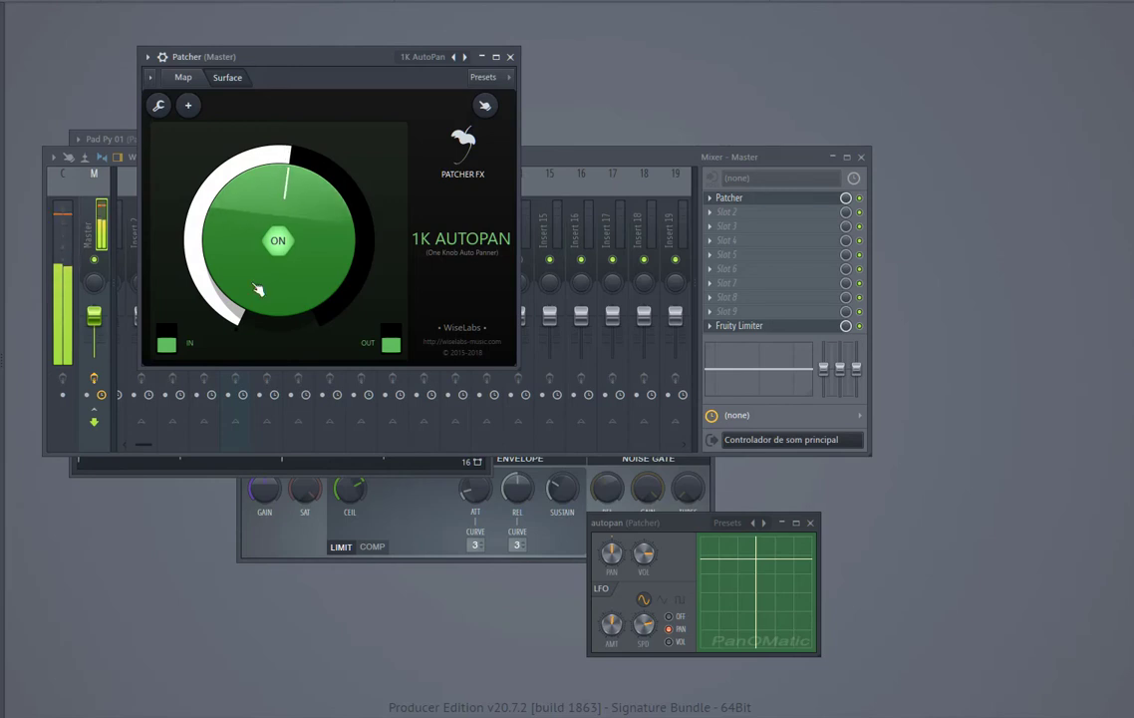
# Load Fruity soft clipper into the second effect slot of the Master track and move its window over the mixer.
pyautogui.click(783, 205)
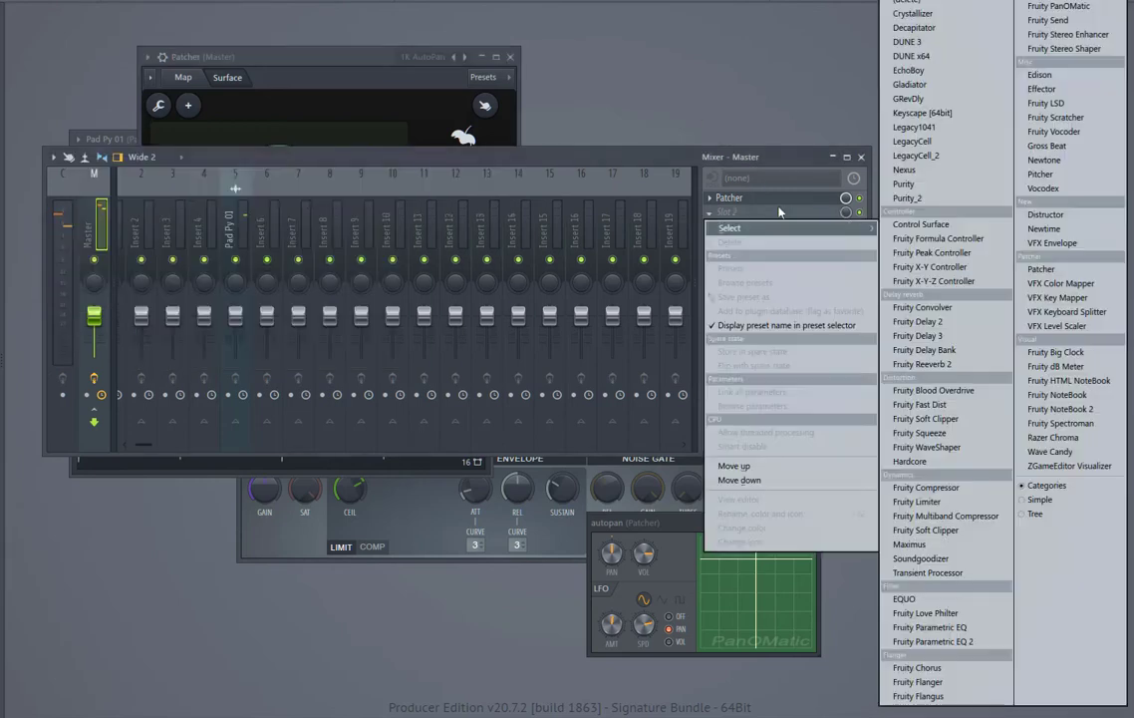
pyautogui.press('Escape')
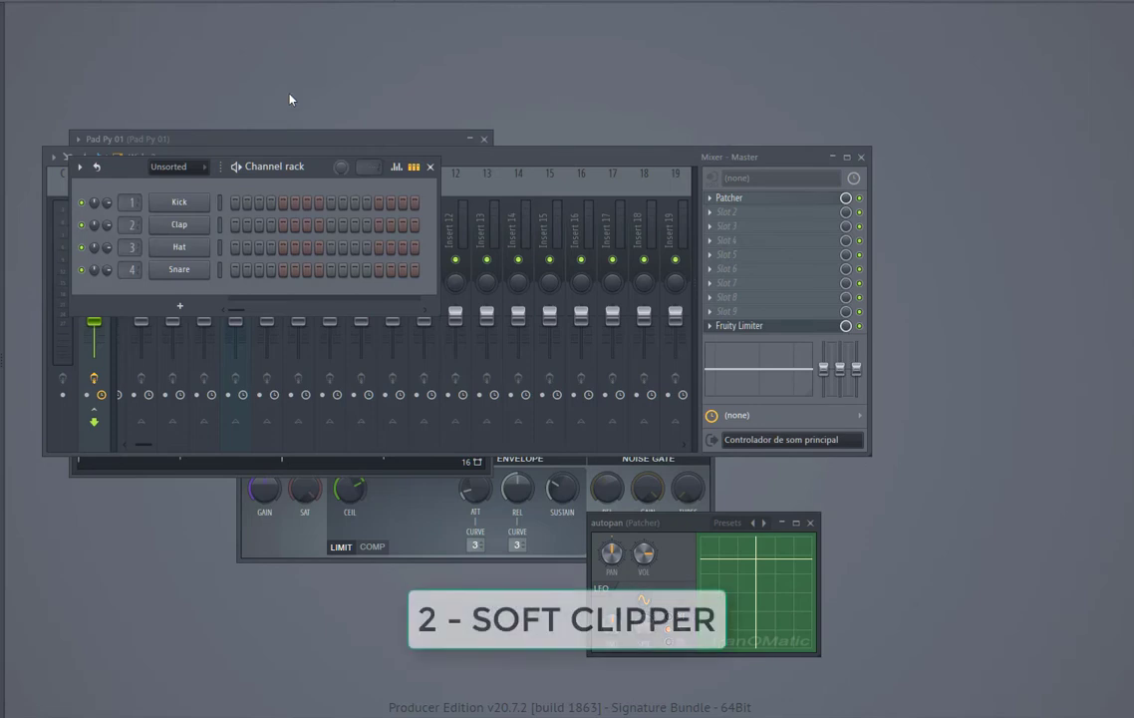
pyautogui.click(614, 163)
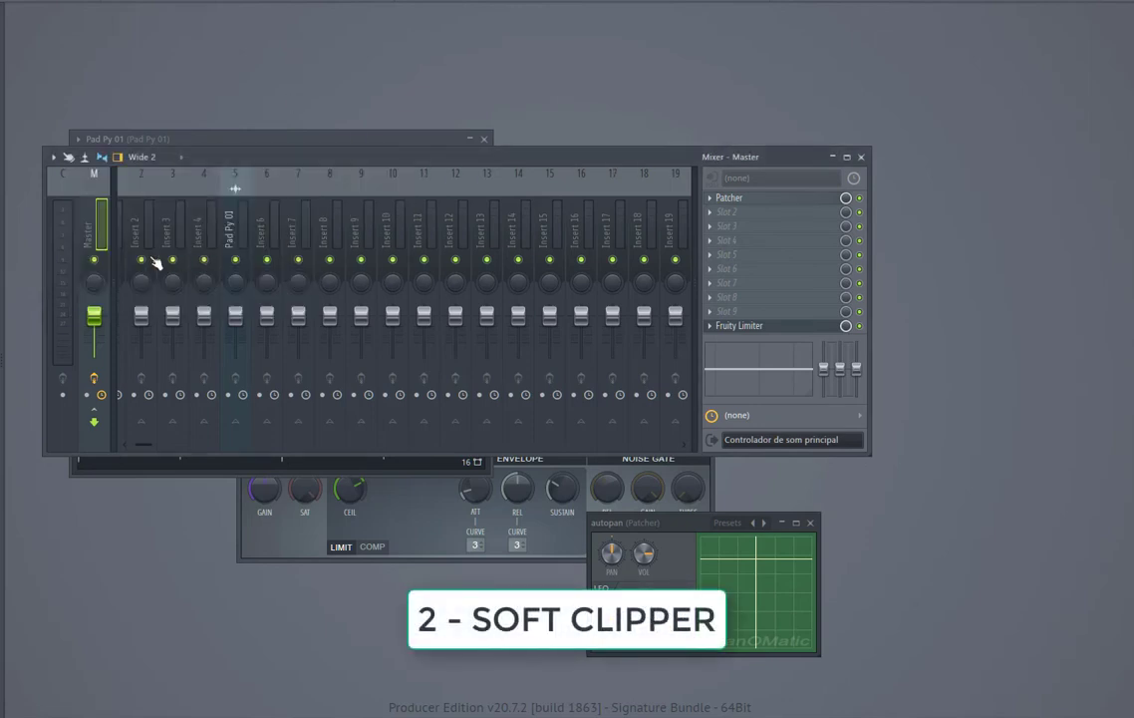
pyautogui.click(725, 211)
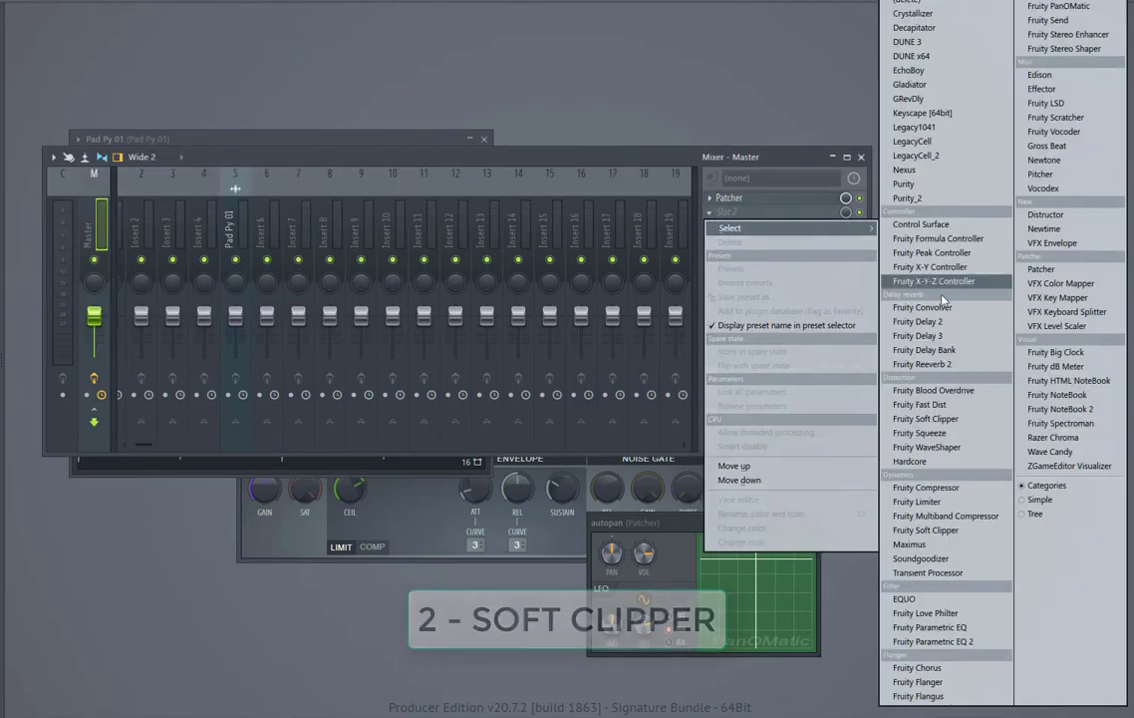
pyautogui.click(944, 425)
pyautogui.moveTo(163, 132); pyautogui.dragTo(279, 222)
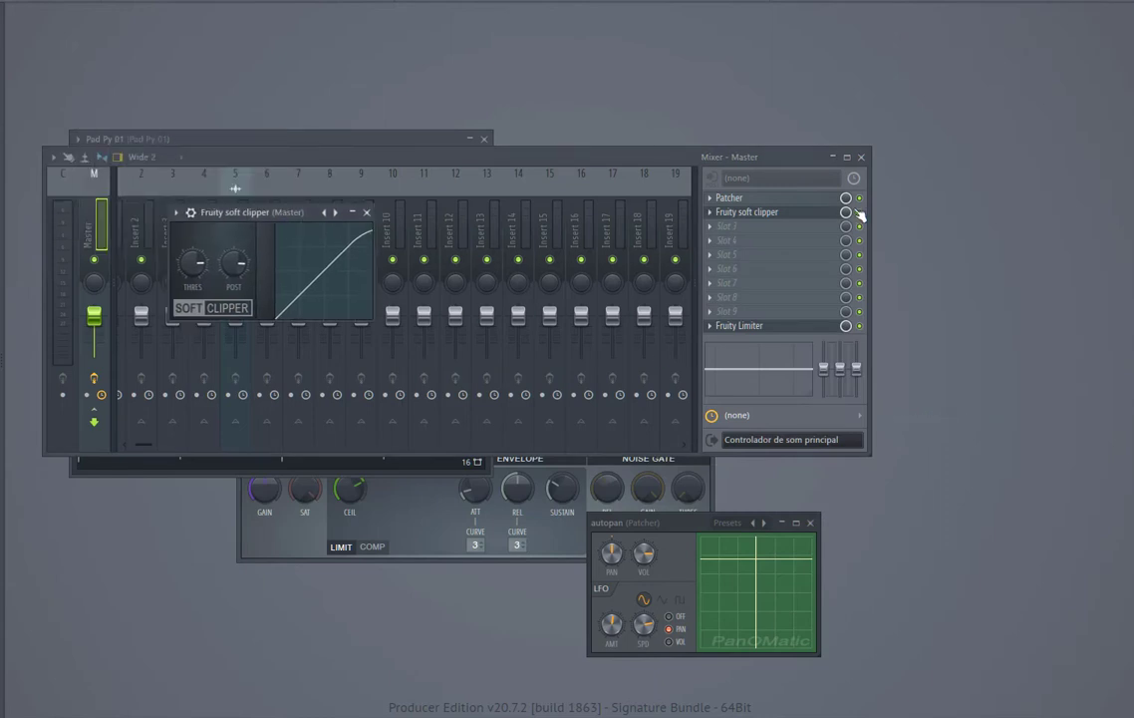
# Lower the threshold of the Fruity soft clipper on the Master track.
pyautogui.press('Escape')
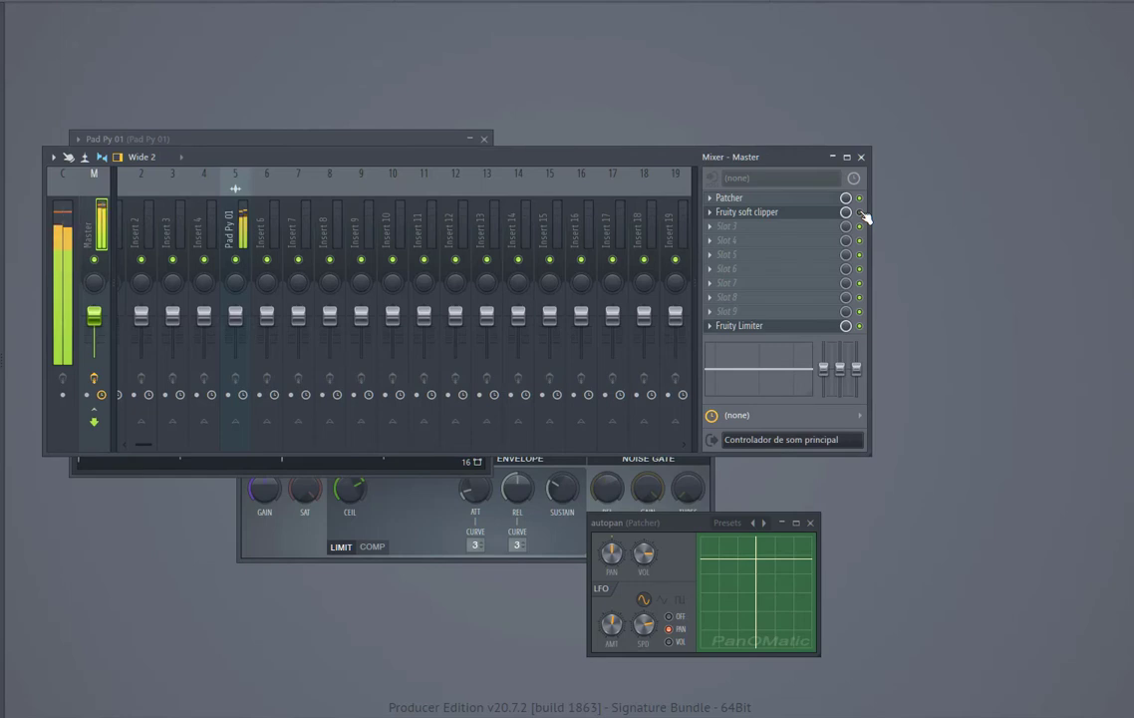
pyautogui.click(773, 213)
pyautogui.moveTo(193, 262); pyautogui.dragTo(192, 298)
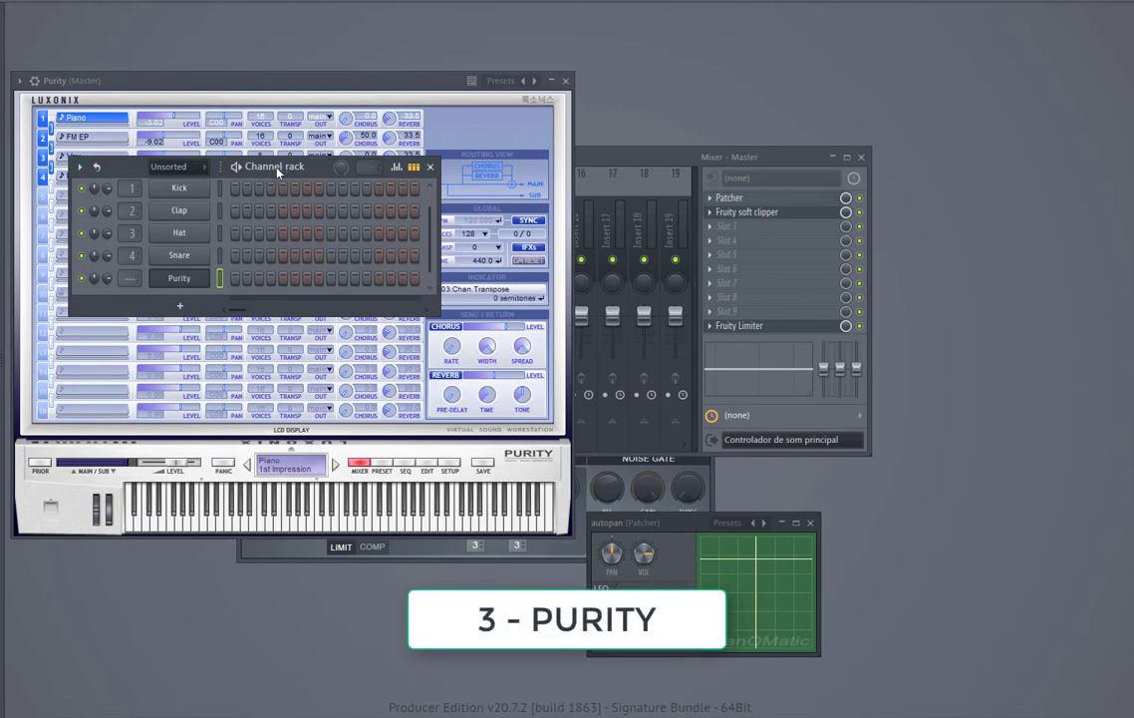
# Reposition the Purity window and show its preset browser with Acoustic Piano from the GM Normal category.
pyautogui.moveTo(281, 83); pyautogui.dragTo(370, 117)
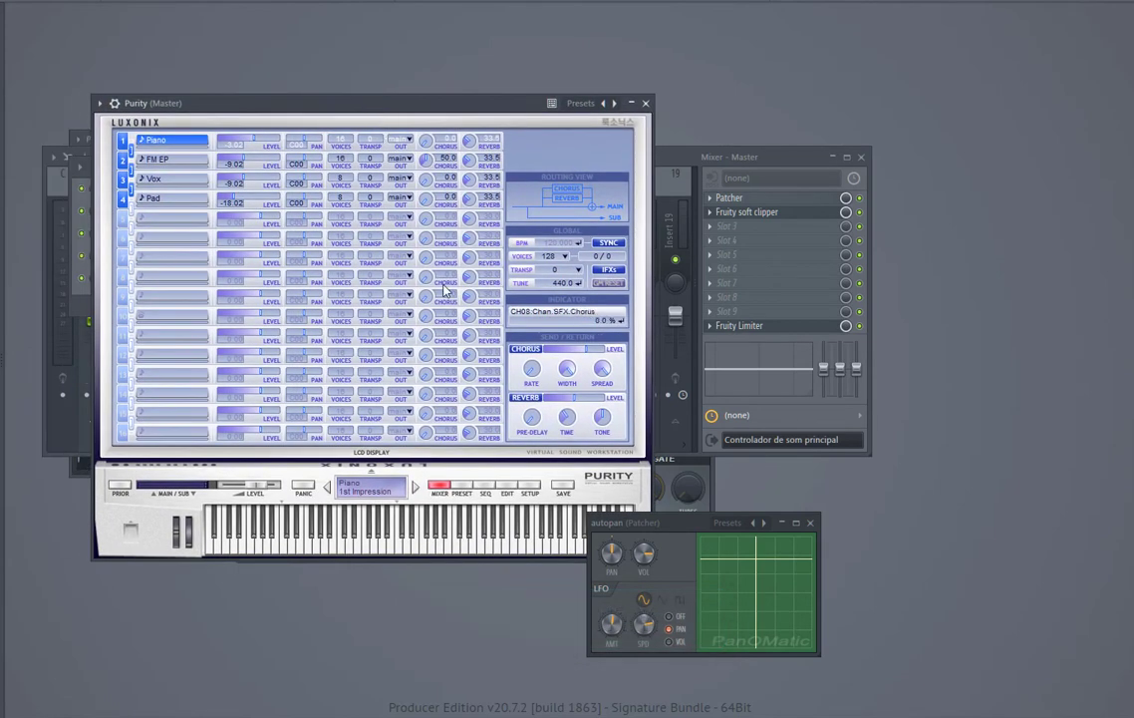
pyautogui.click(461, 487)
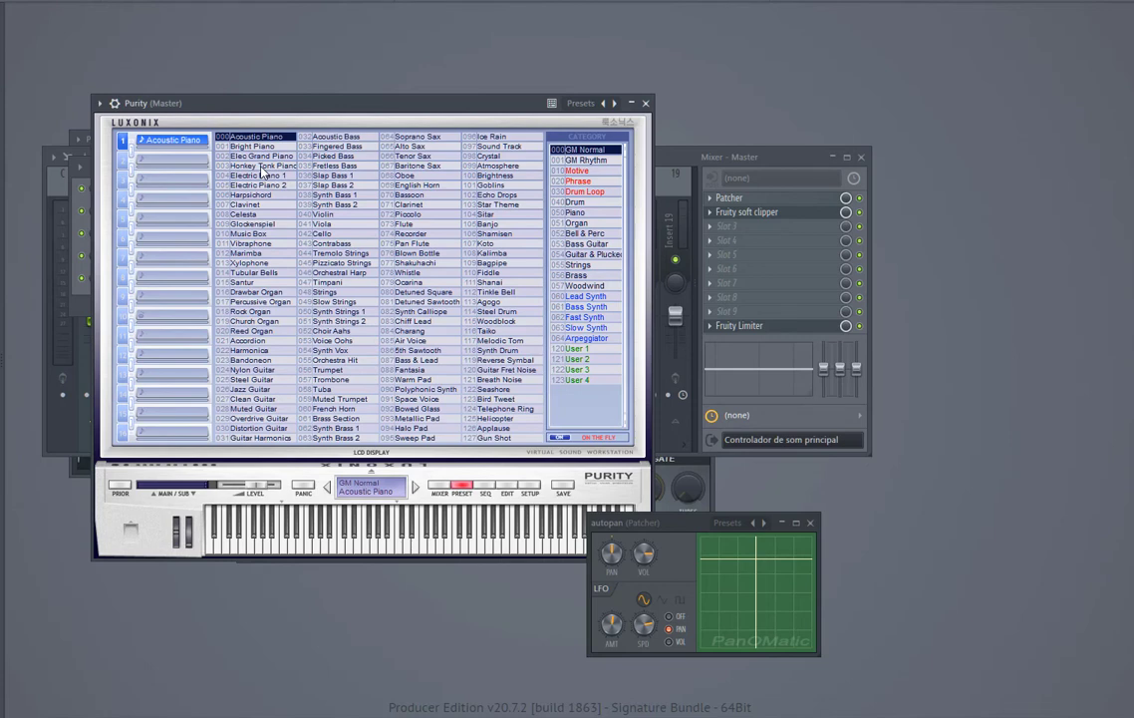
pyautogui.moveTo(307, 109); pyautogui.dragTo(320, 105)
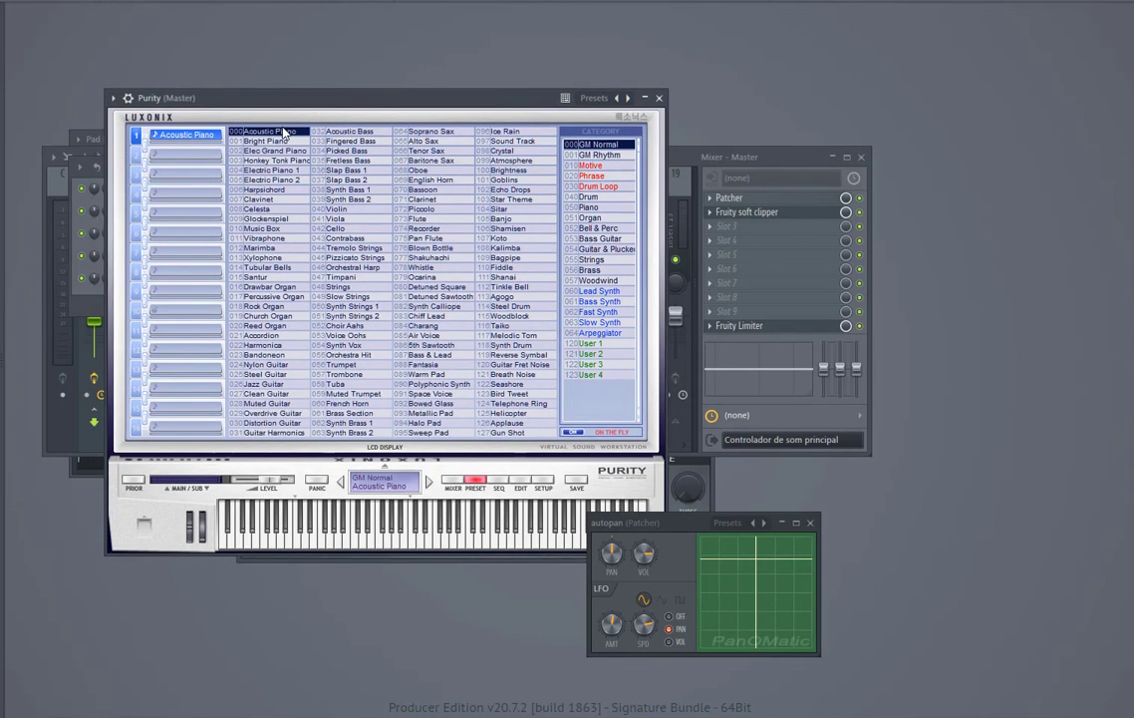
pyautogui.press('F6')
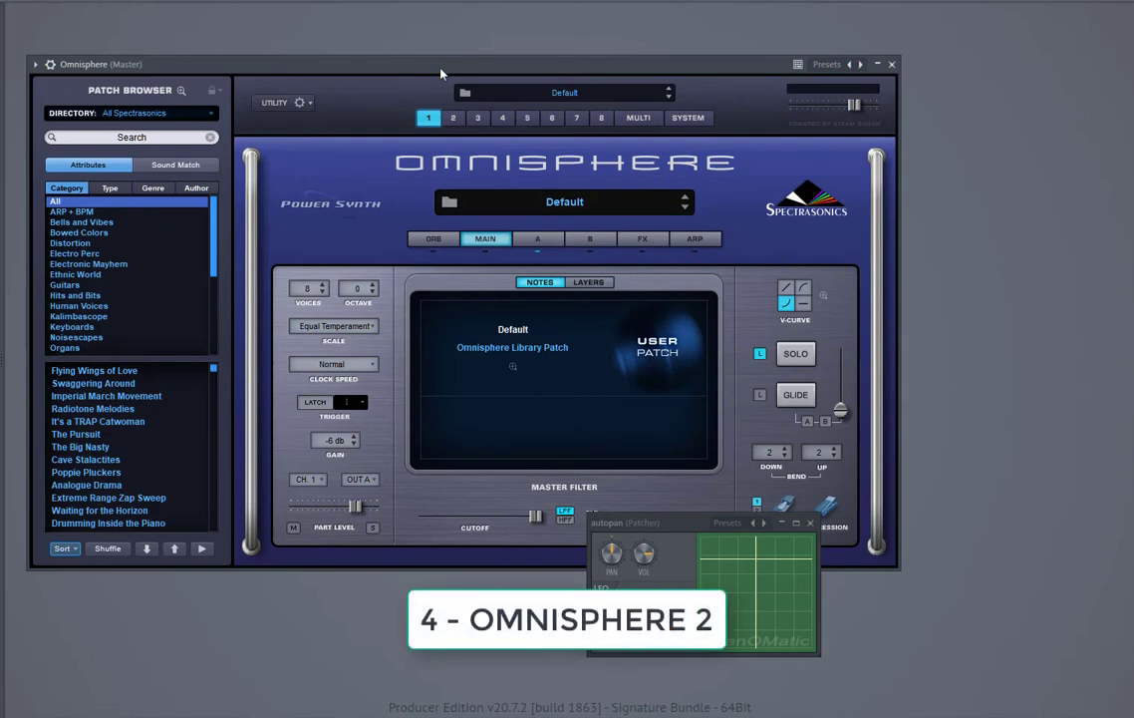
# Search Omnisphere's patch browser for "bell" and load the Bell Synergies patch.
pyautogui.moveTo(441, 68); pyautogui.dragTo(397, 56)
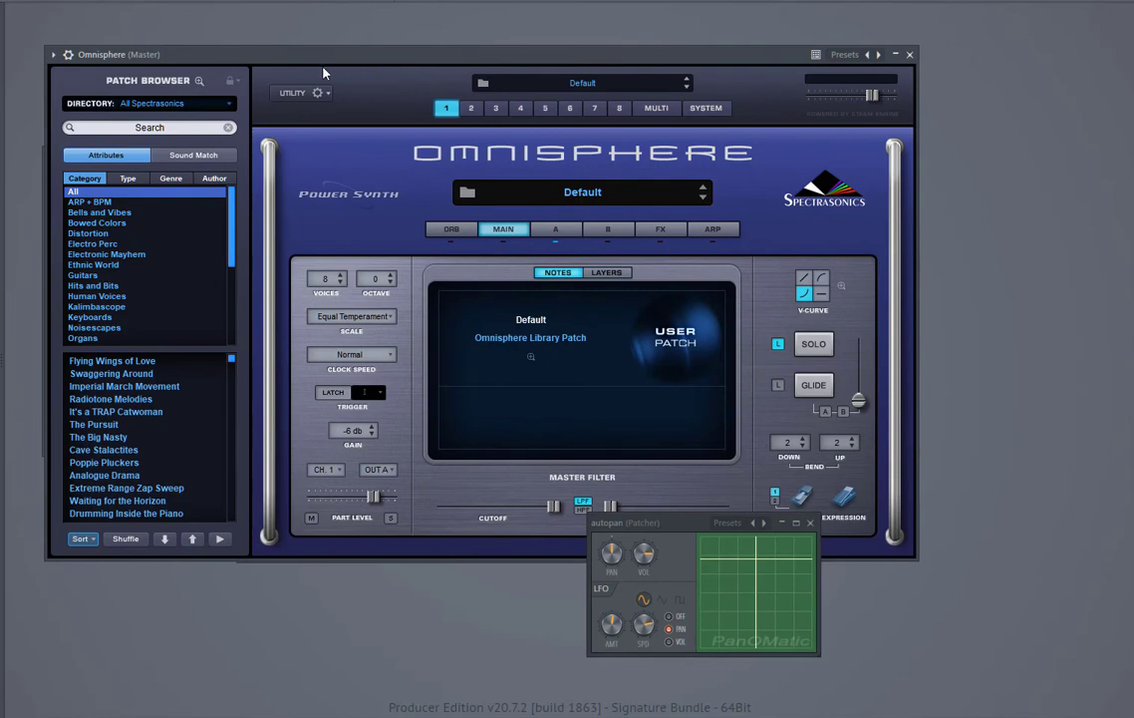
pyautogui.moveTo(323, 72); pyautogui.dragTo(349, 84)
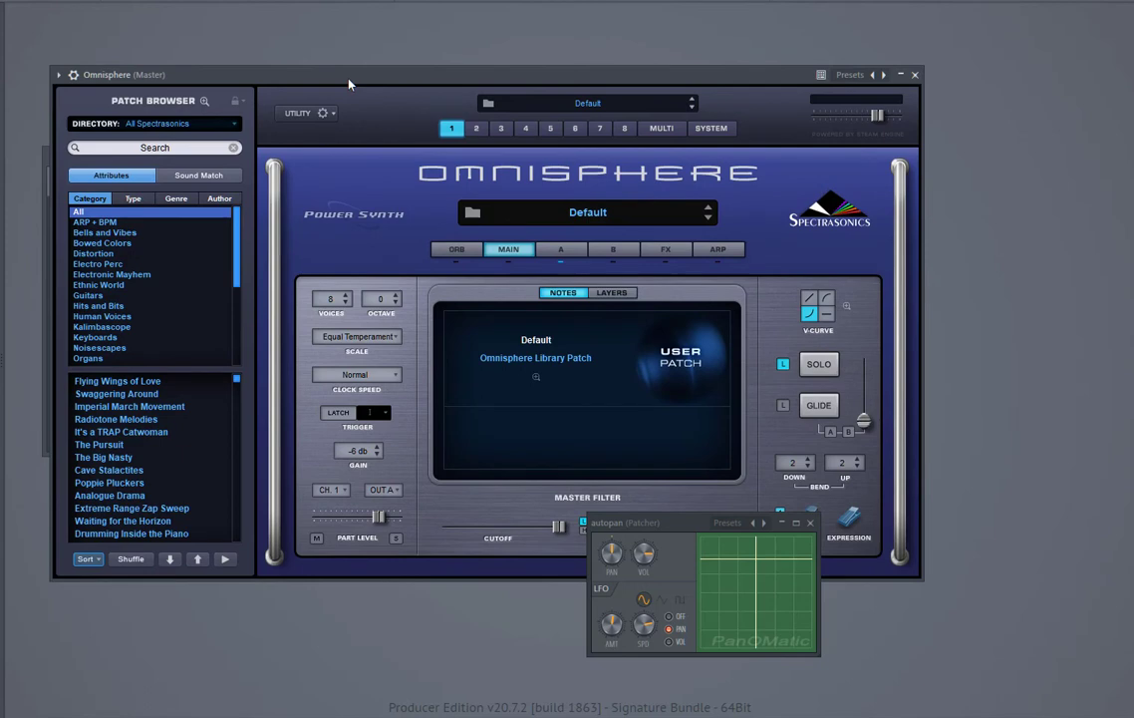
pyautogui.click(176, 155)
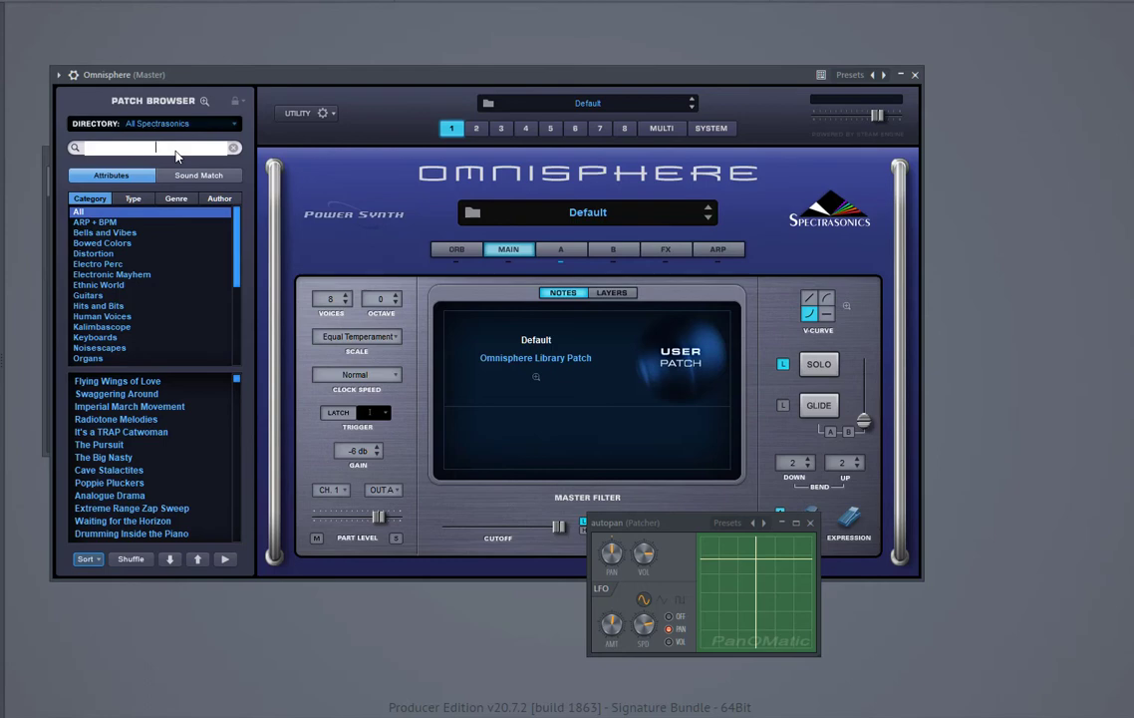
pyautogui.write('bell')
pyautogui.scroll(-5, 238, 392)
pyautogui.scroll(1, 237, 393)
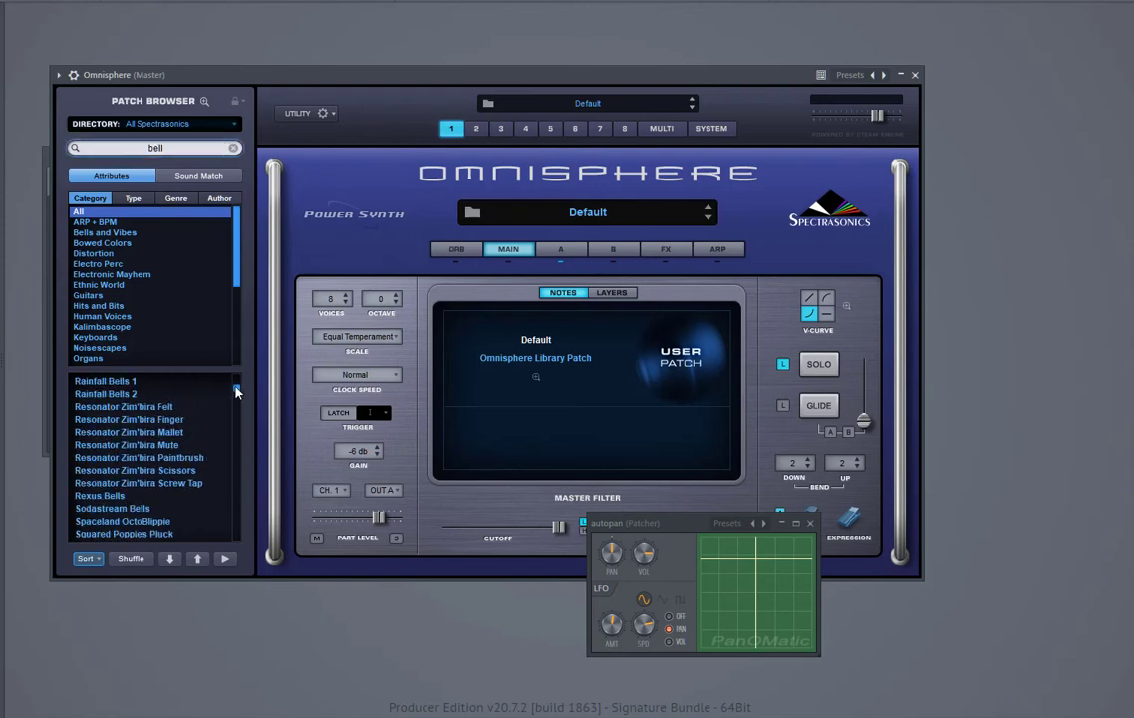
pyautogui.moveTo(237, 393); pyautogui.dragTo(235, 376)
pyautogui.click(105, 381)
pyautogui.press('F6')
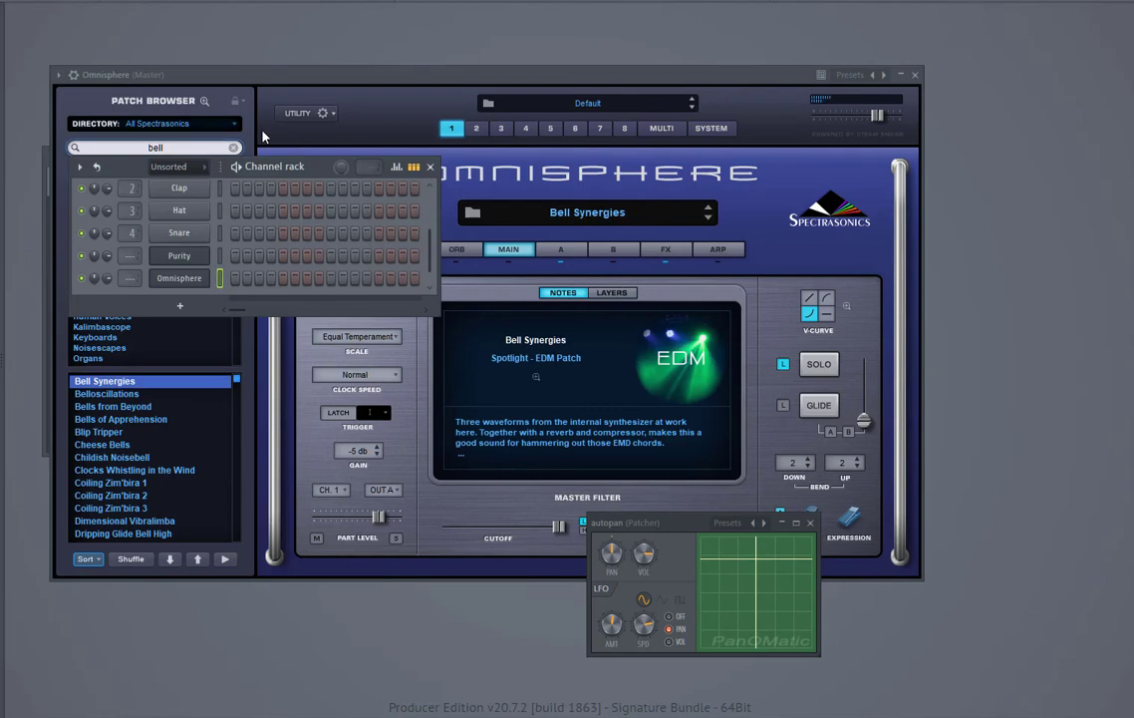
# Switch Omnisphere's patch directory to User and filter it by the custom category listed below All.
pyautogui.click(170, 124)
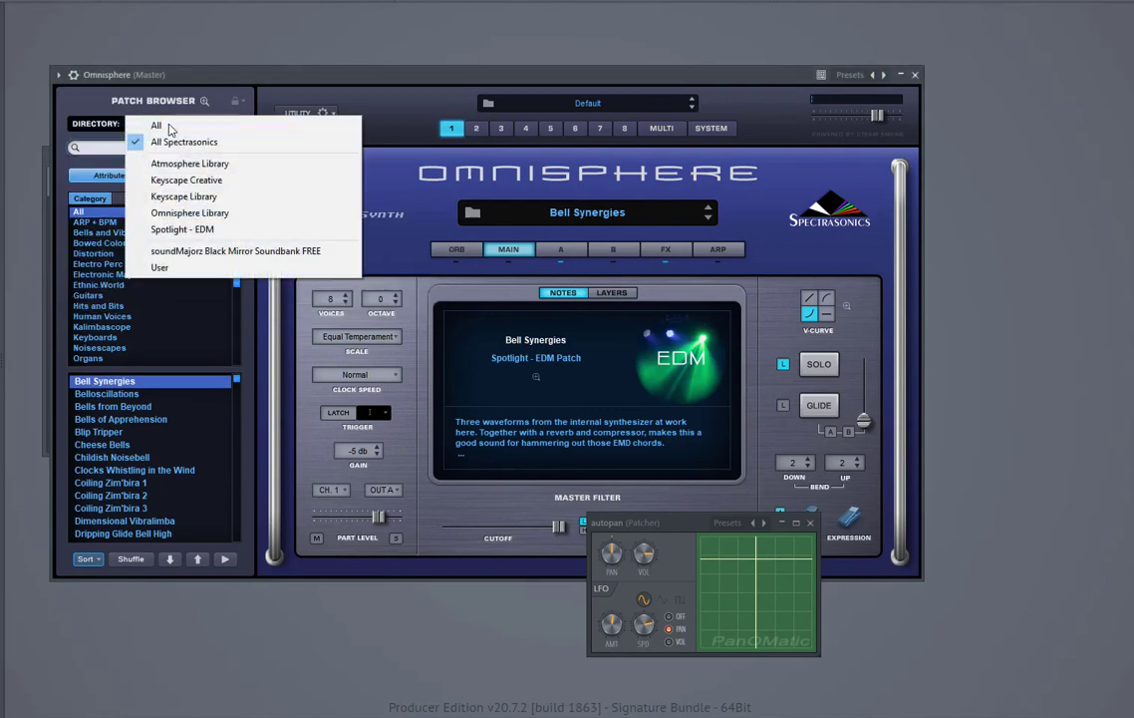
pyautogui.click(176, 268)
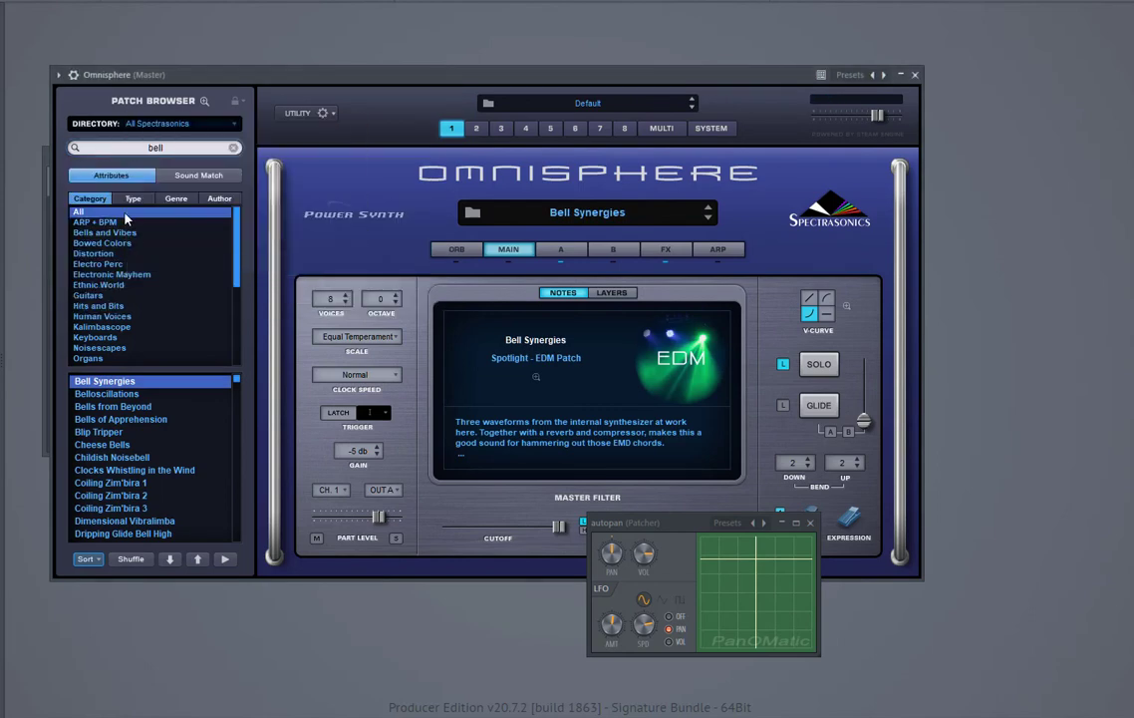
pyautogui.click(107, 222)
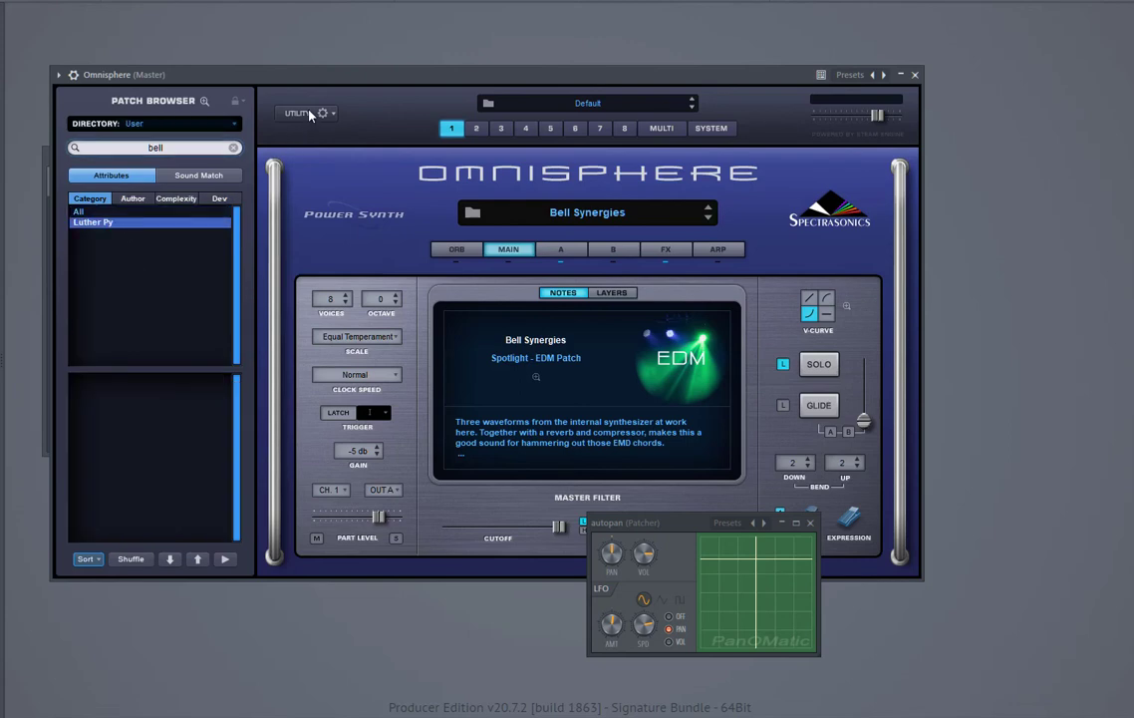
# Clear the patch search in Omnisphere and load the Cazenga Guitar - Py patch.
pyautogui.moveTo(325, 77); pyautogui.dragTo(331, 67)
pyautogui.click(238, 140)
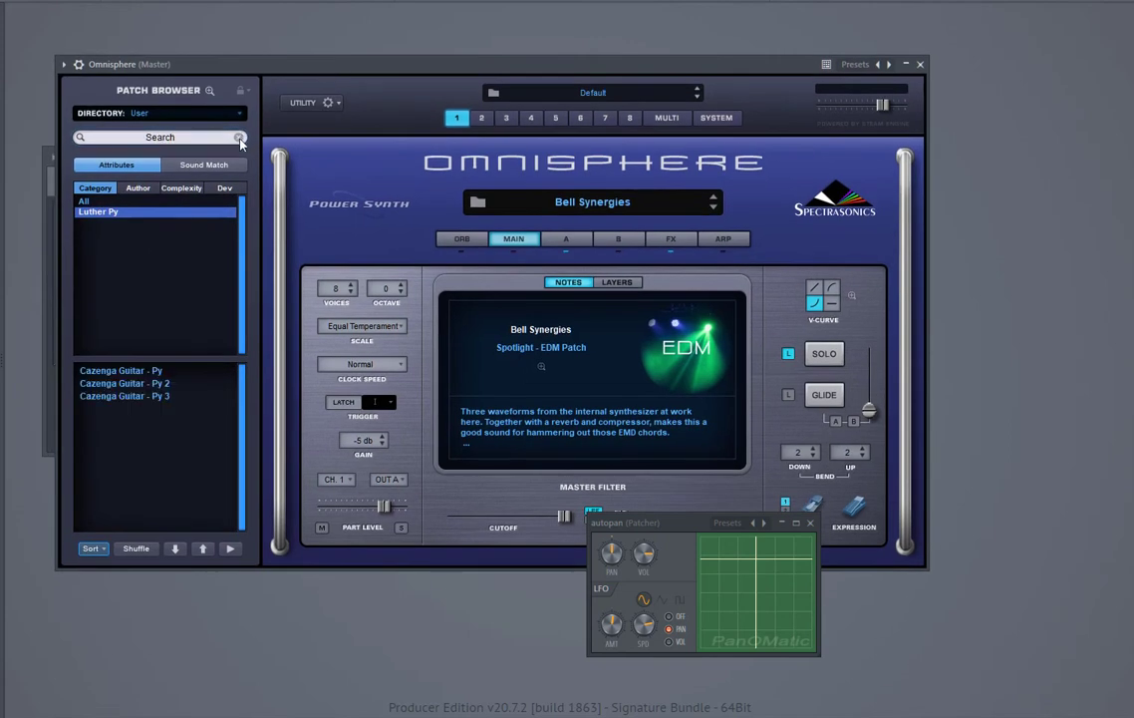
pyautogui.click(157, 372)
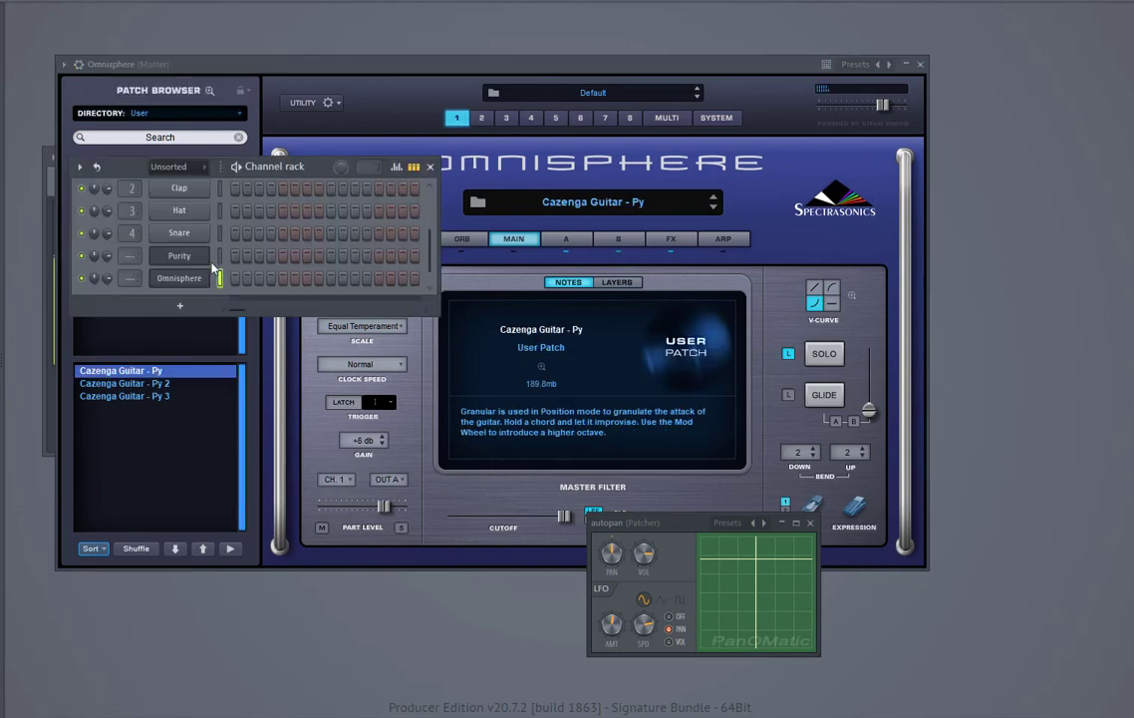
pyautogui.click(213, 269)
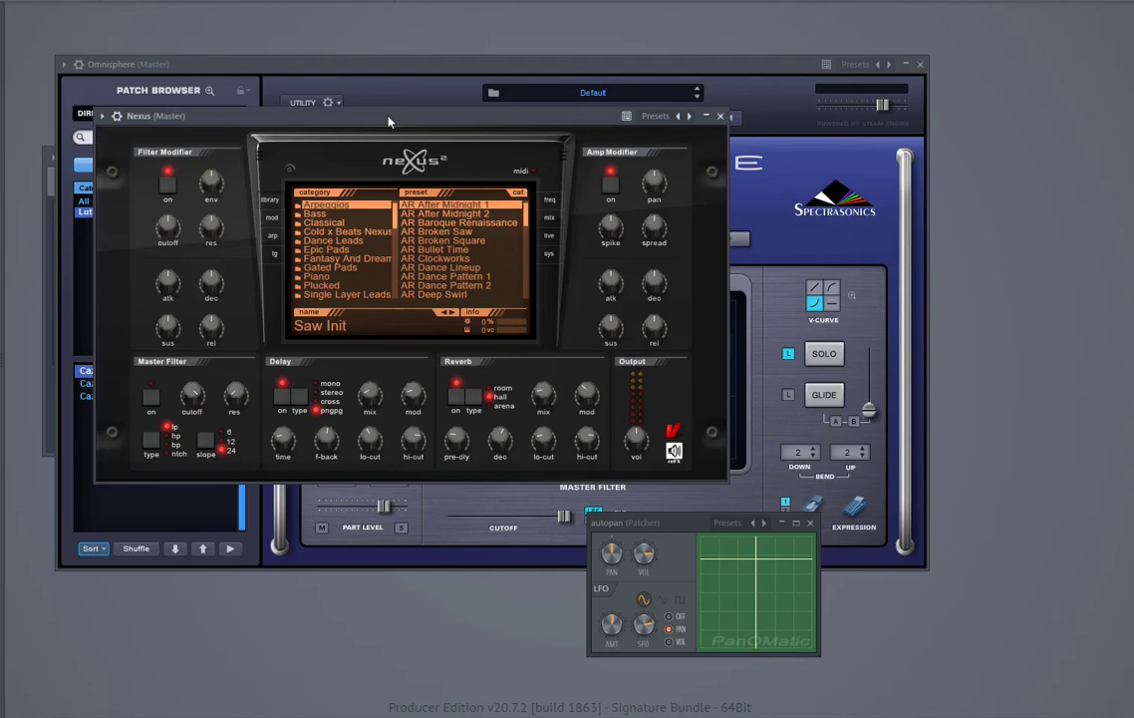
# Reposition the Nexus window and load the PN Arena Ambience preset from the Piano category.
pyautogui.moveTo(388, 122); pyautogui.dragTo(387, 99)
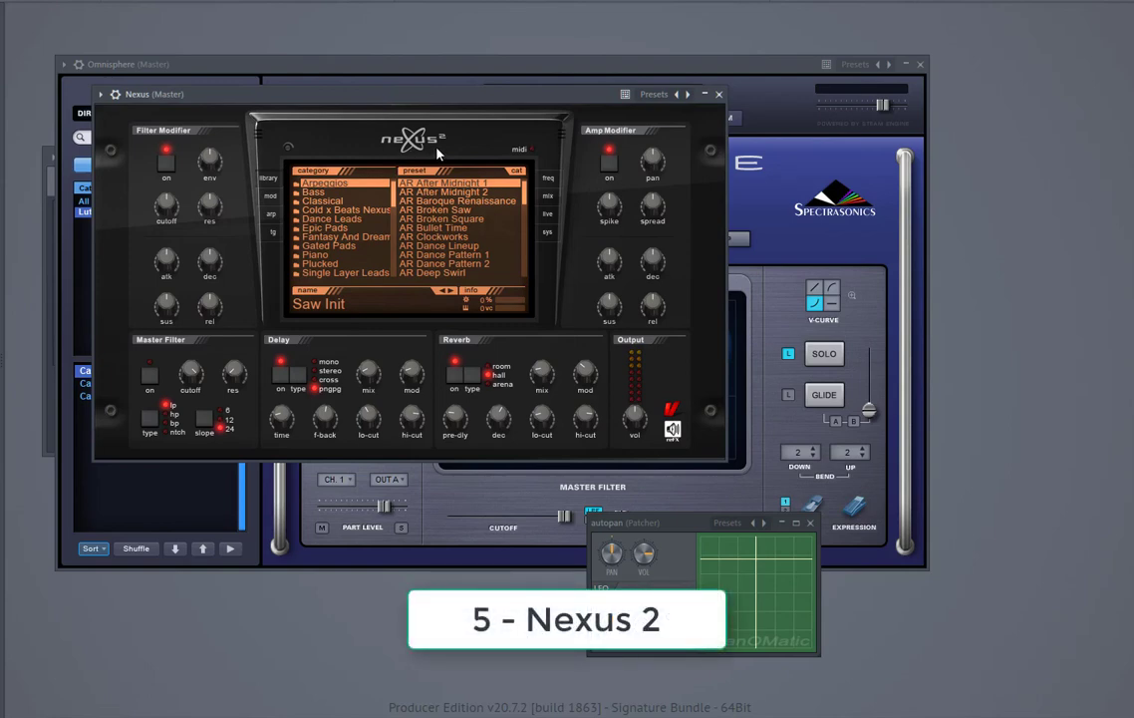
pyautogui.moveTo(434, 93); pyautogui.dragTo(421, 56)
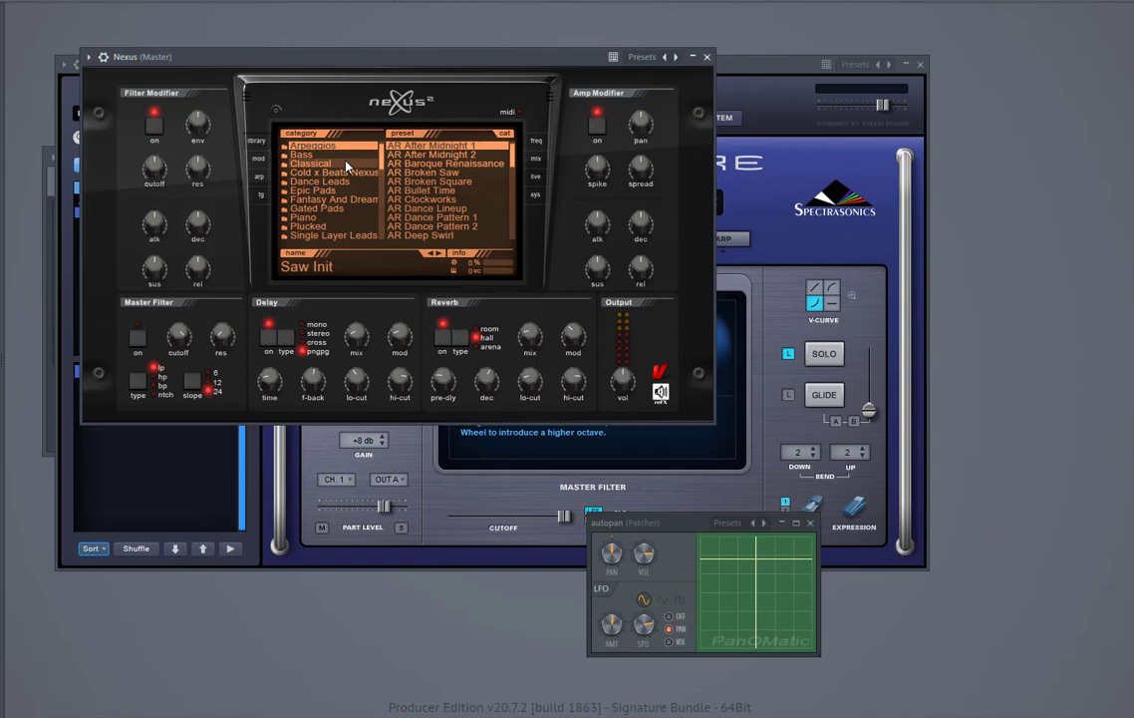
pyautogui.click(329, 217)
pyautogui.click(456, 148)
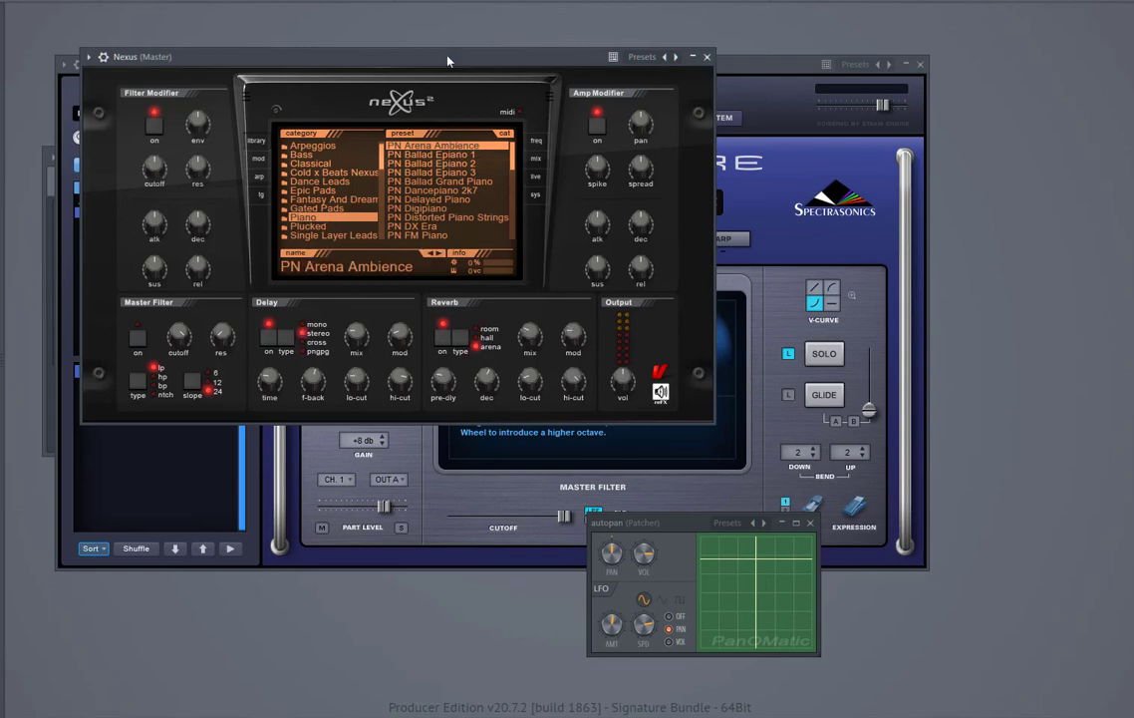
# Play the Nexus preset through the channel rack, setting its reverb mix to 33 and amp modifier release to 59.
pyautogui.press('F6')
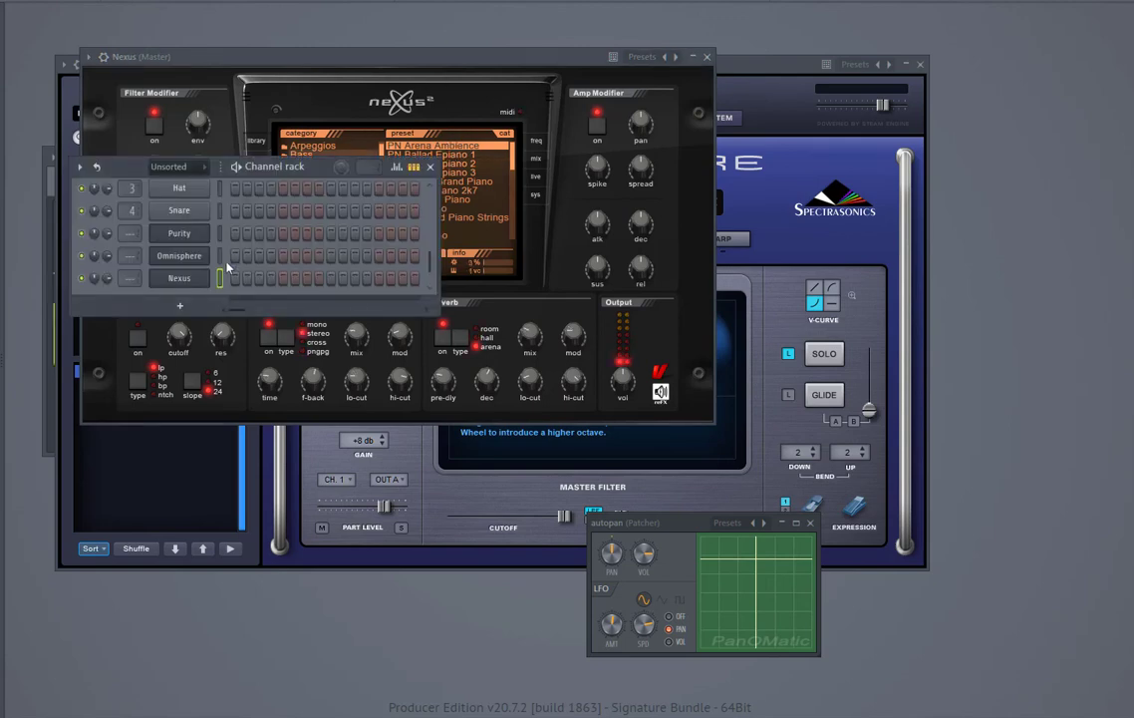
pyautogui.click(474, 56)
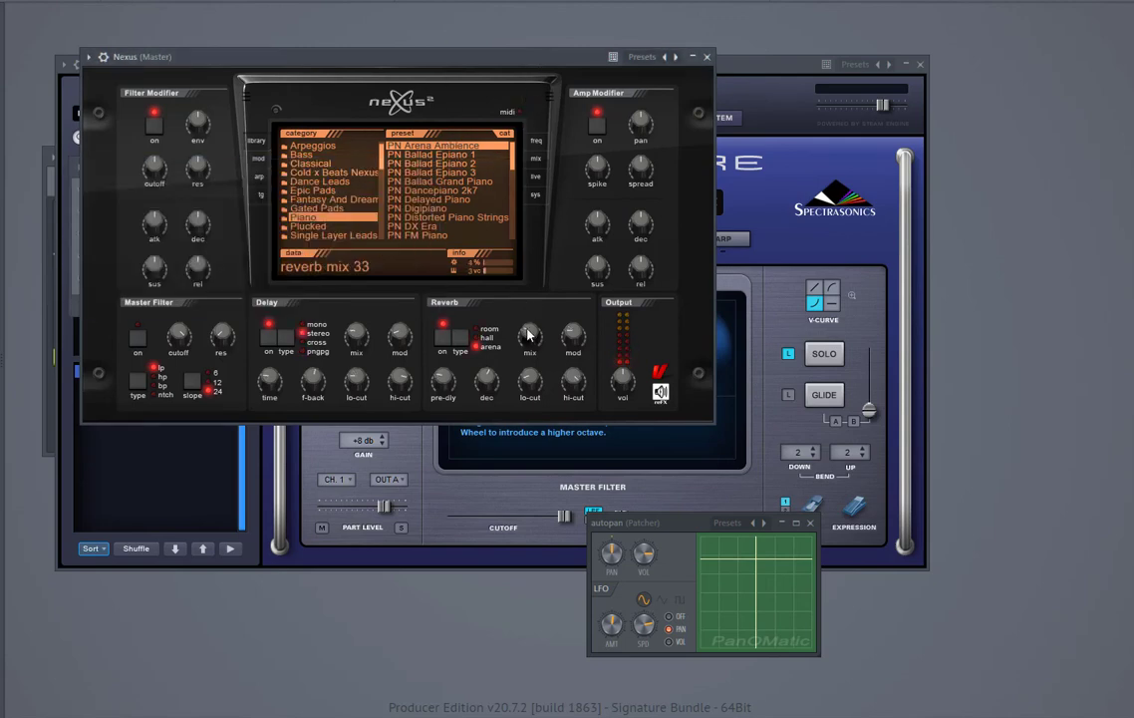
pyautogui.moveTo(649, 283)
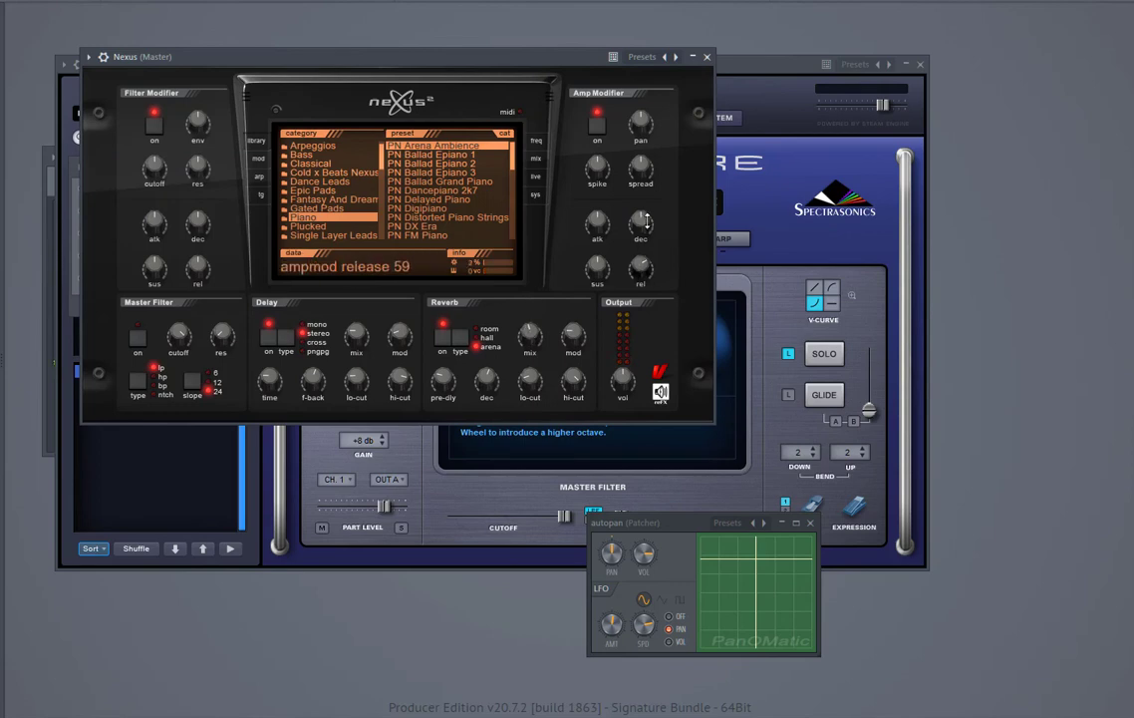
pyautogui.press('F6')
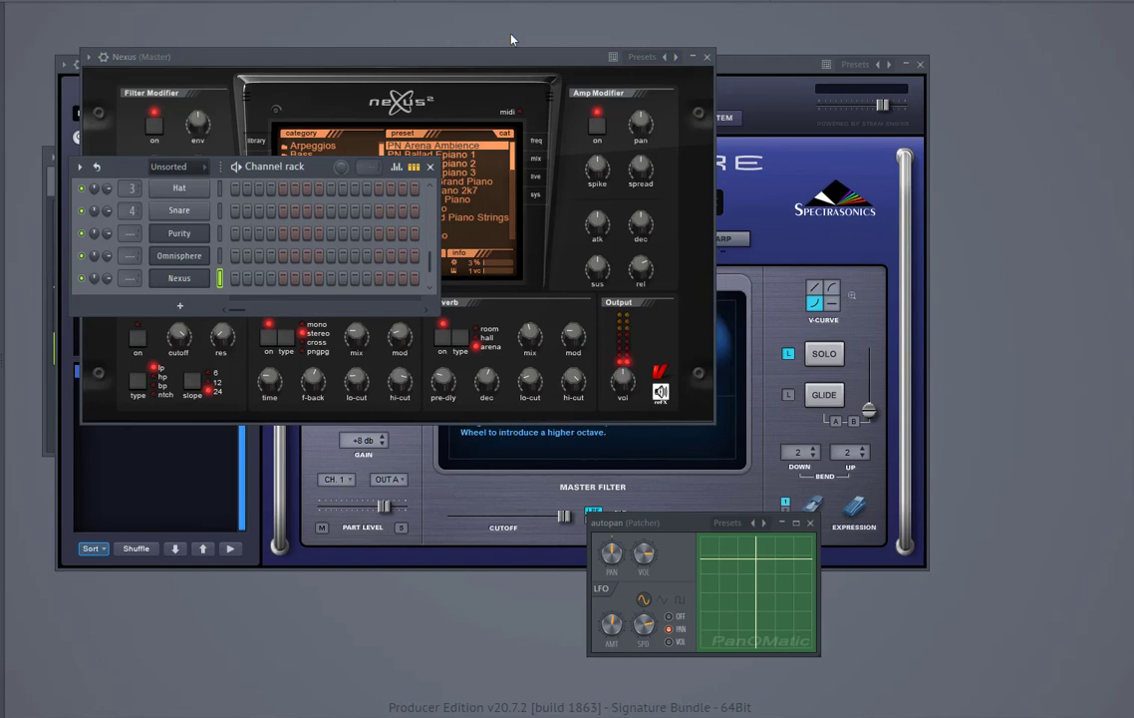
pyautogui.click(467, 57)
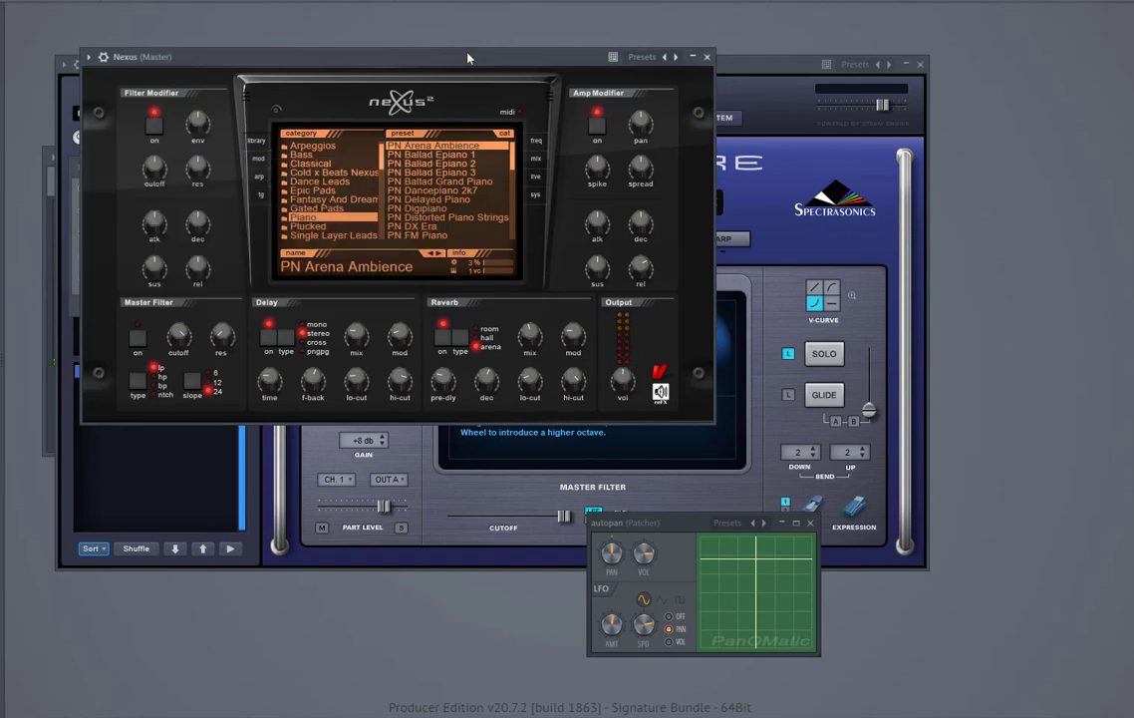
pyautogui.press('F6')
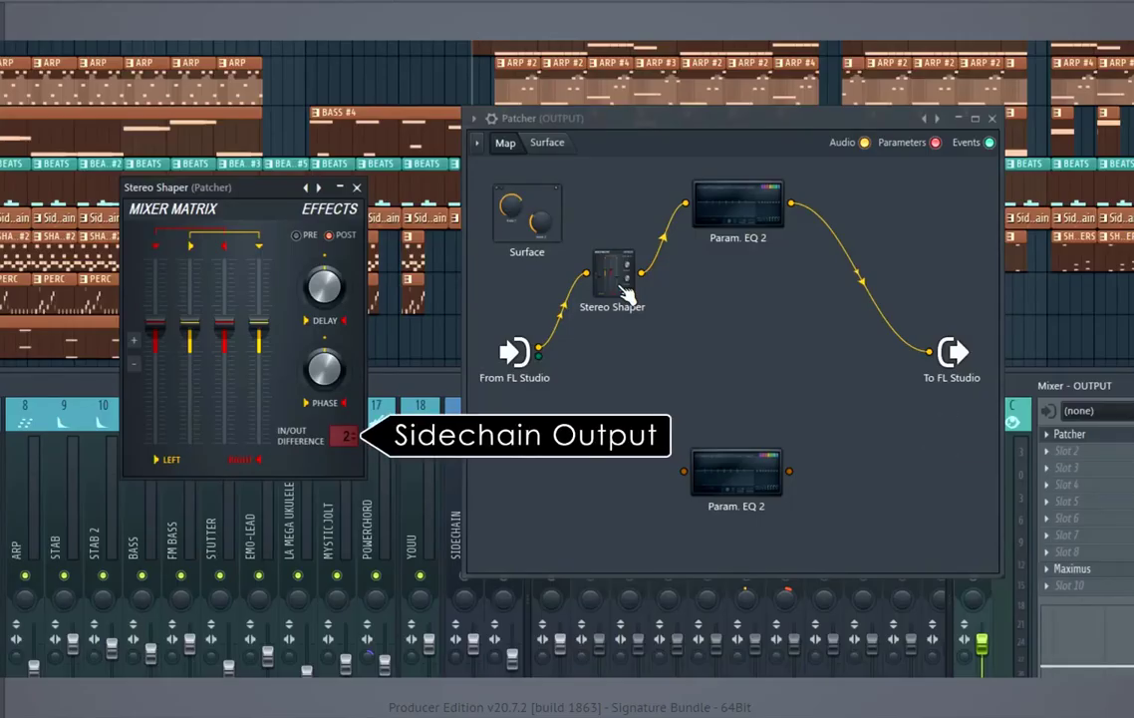
# Activate the Send 2 audio output on the Stereo Shaper module in Patcher.
pyautogui.rightClick(625, 291)
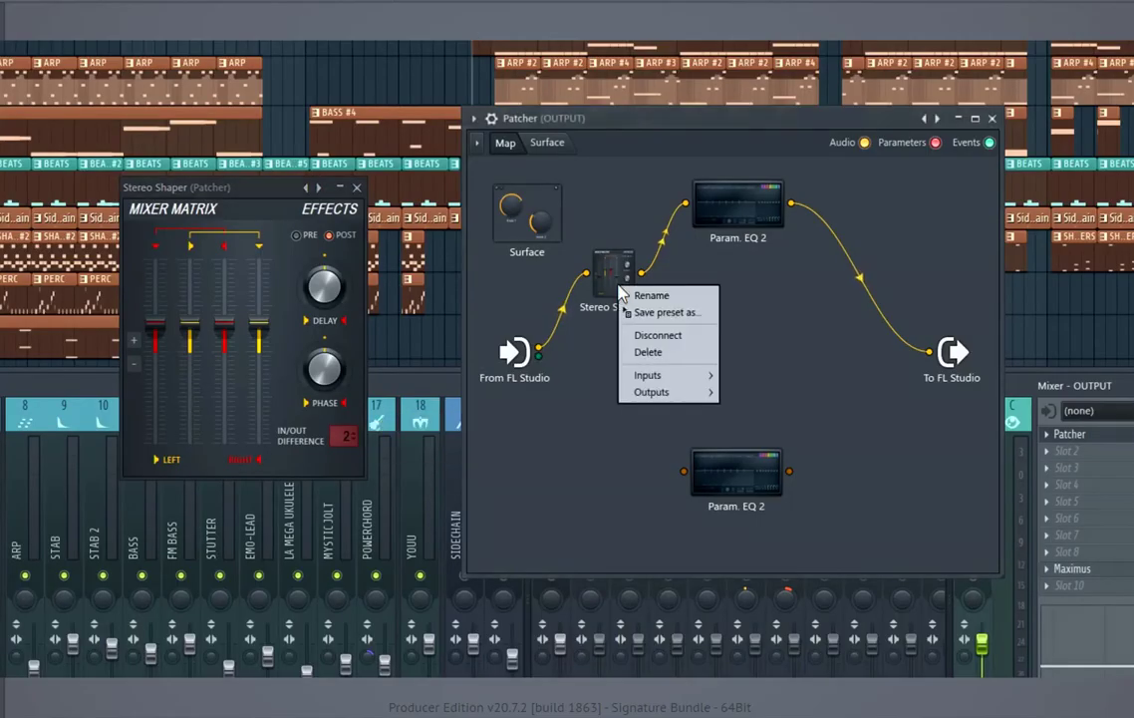
pyautogui.moveTo(652, 392)
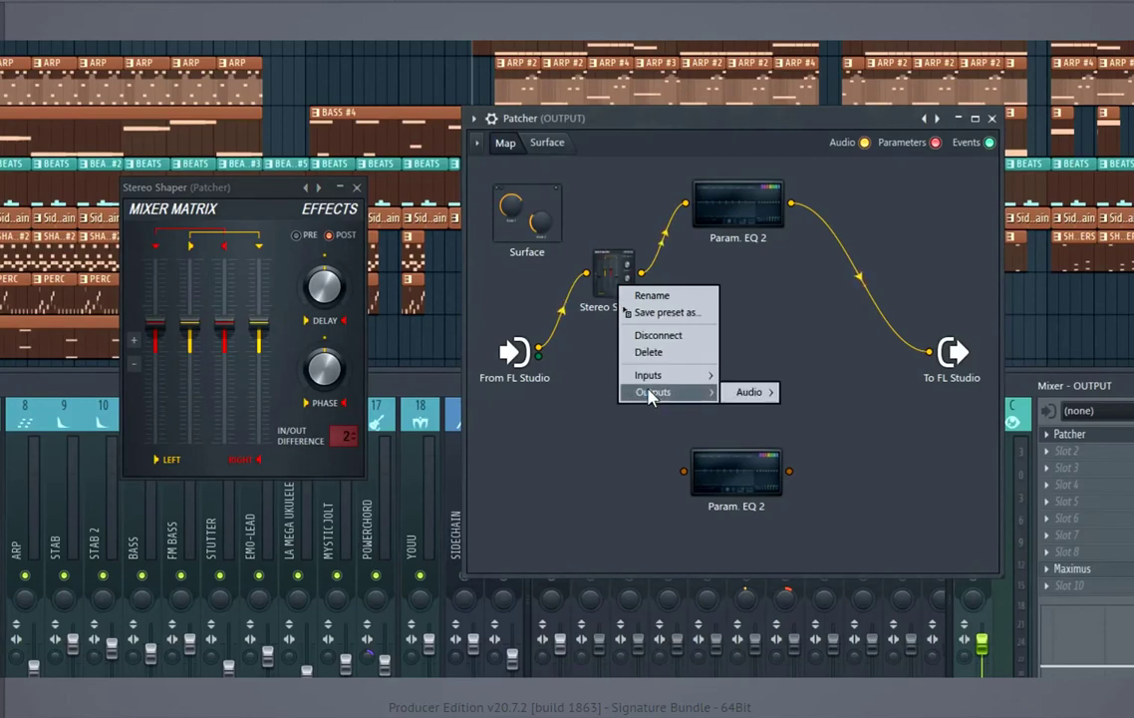
pyautogui.moveTo(755, 394)
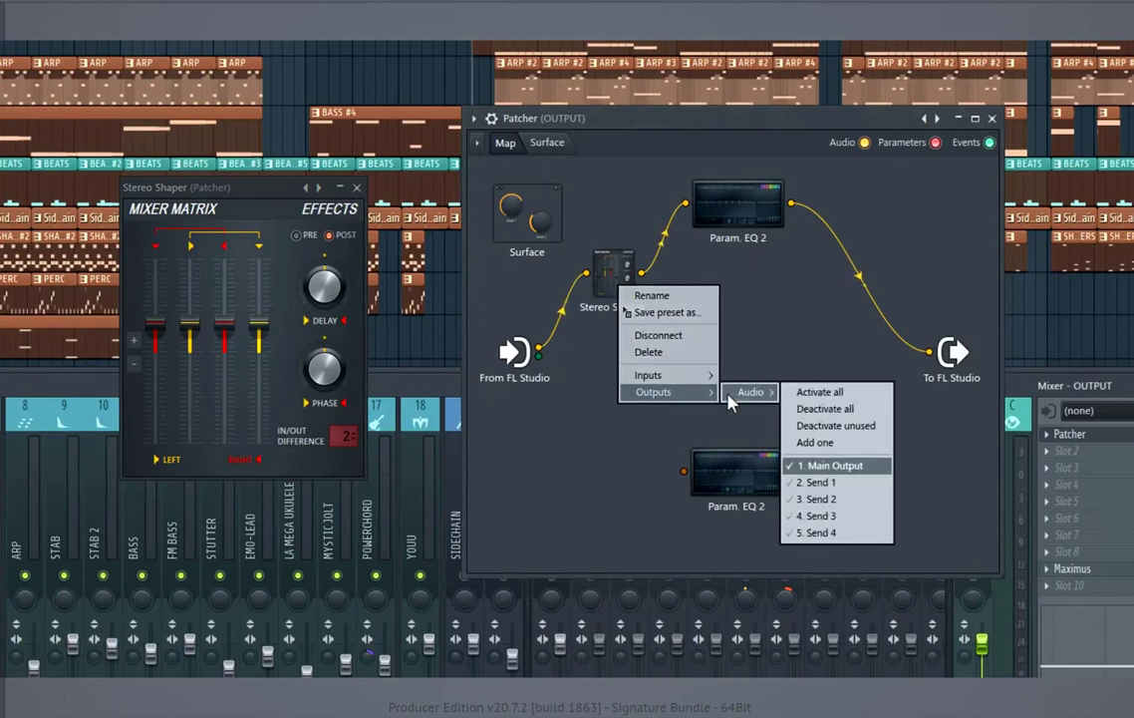
pyautogui.click(821, 501)
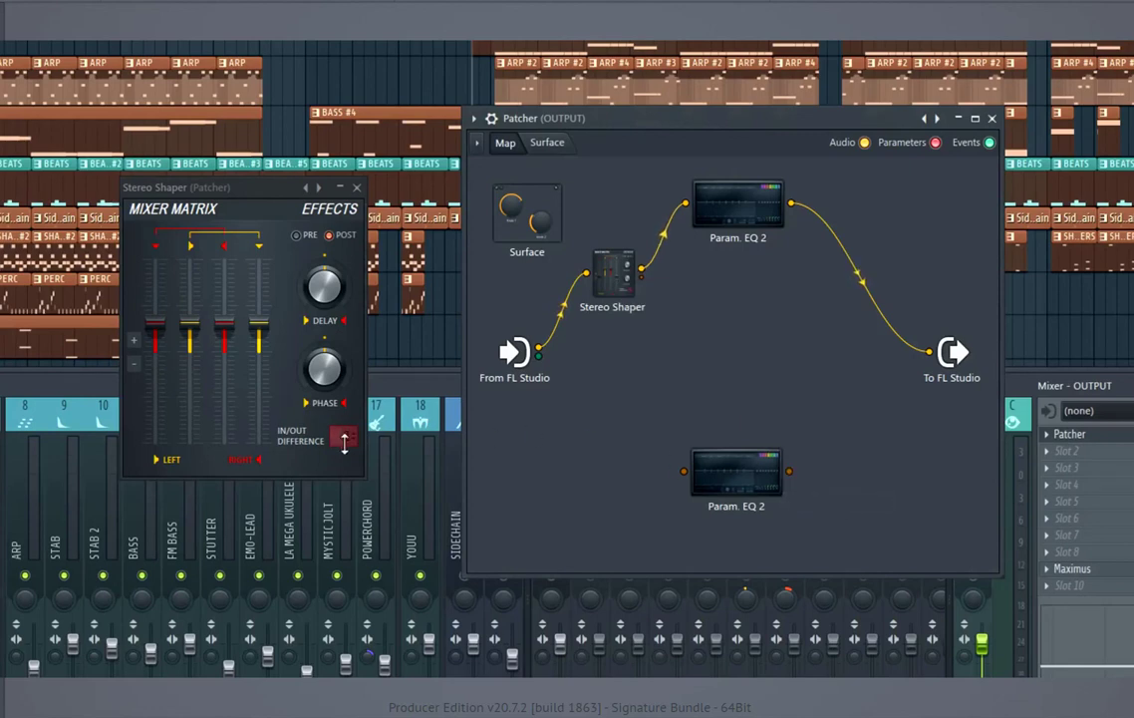
# Route the Stereo Shaper's second output through the lower Param. EQ 2 into To FL Studio, and shift that EQ slightly upward.
pyautogui.moveTo(642, 275); pyautogui.dragTo(684, 470)
pyautogui.moveTo(790, 471); pyautogui.dragTo(929, 351)
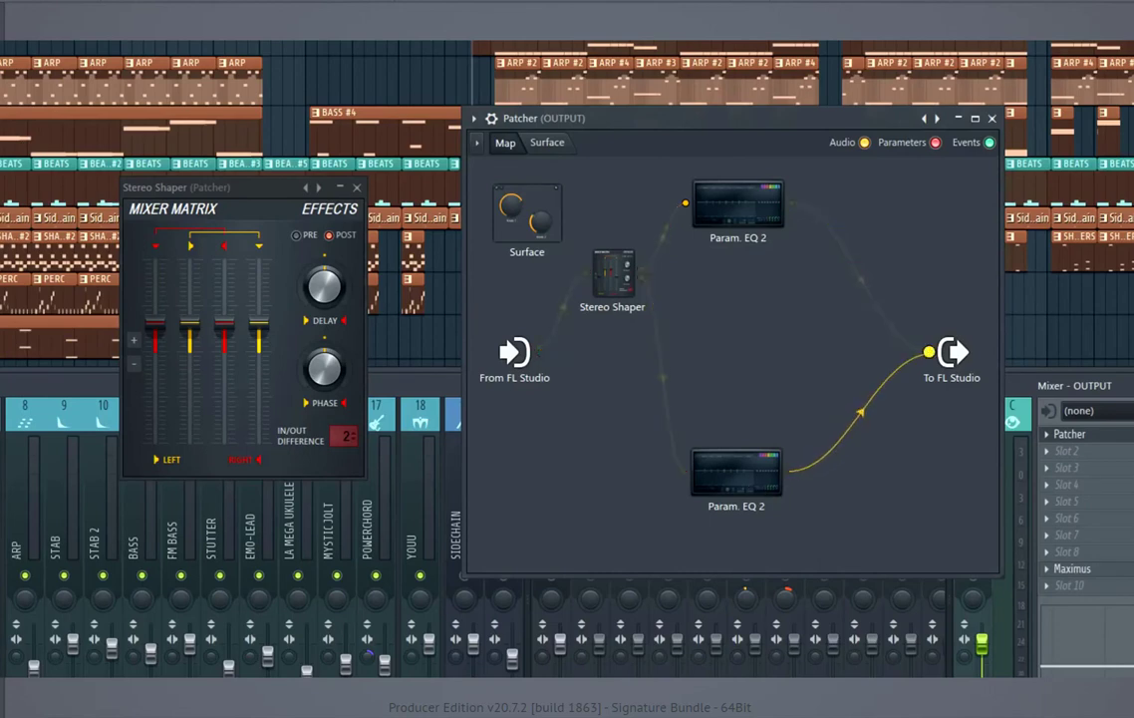
pyautogui.moveTo(736, 470)
pyautogui.mouseDown()
pyautogui.moveTo(736, 398)
pyautogui.moveTo(743, 448)
pyautogui.mouseUp()
# Rename the upper Param. EQ 2 module as "MID / Mono".
pyautogui.rightClick(738, 213)
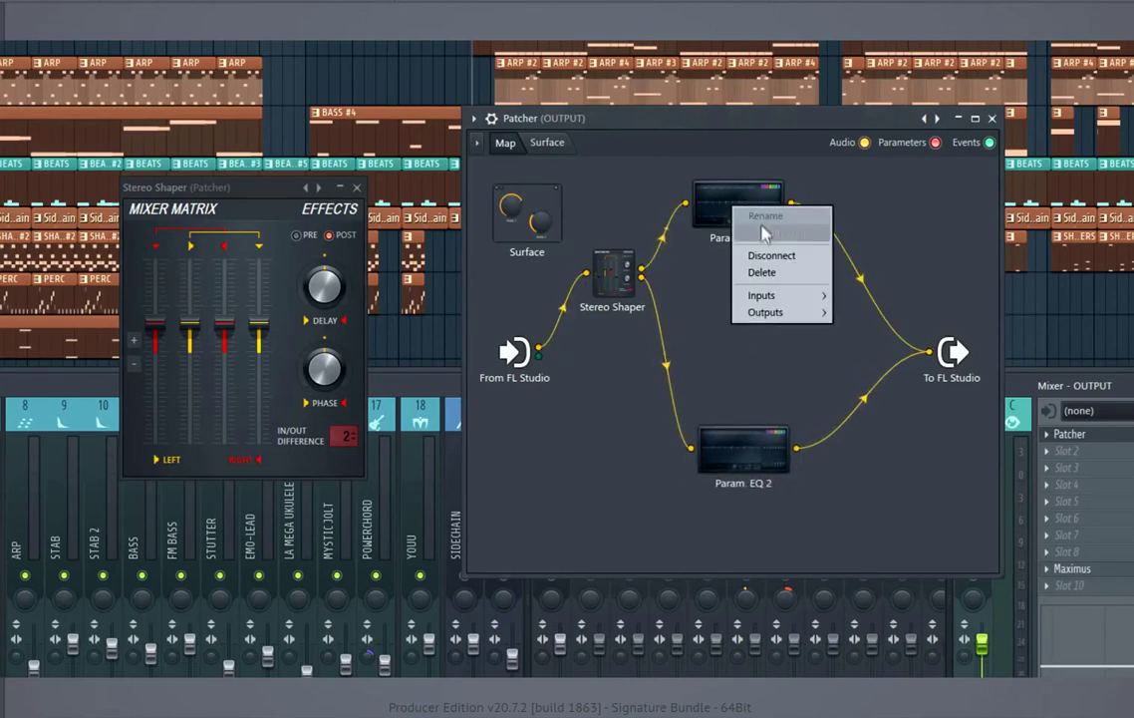
pyautogui.click(760, 221)
pyautogui.write('MID / Mono')
pyautogui.press('Return')
# Rename the lower Param. EQ 2 module as "SIDE / Stereo" and start song playback.
pyautogui.rightClick(737, 467)
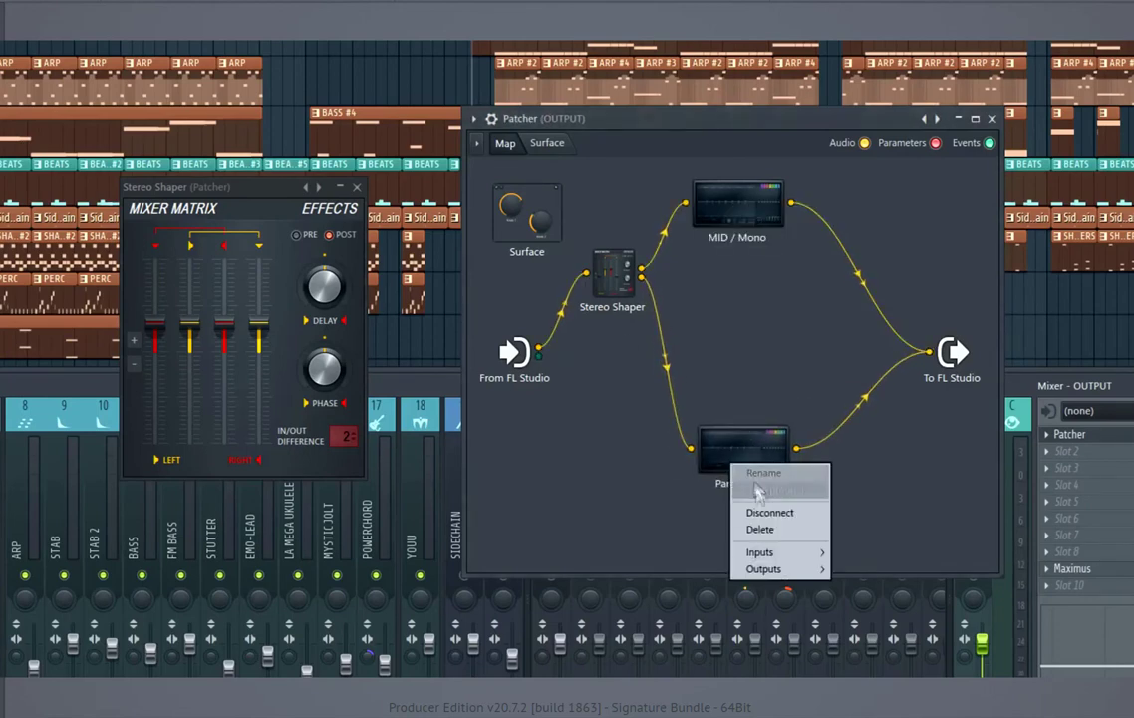
pyautogui.click(765, 479)
pyautogui.press('BackSpace')
pyautogui.write('SIDE / Stereo')
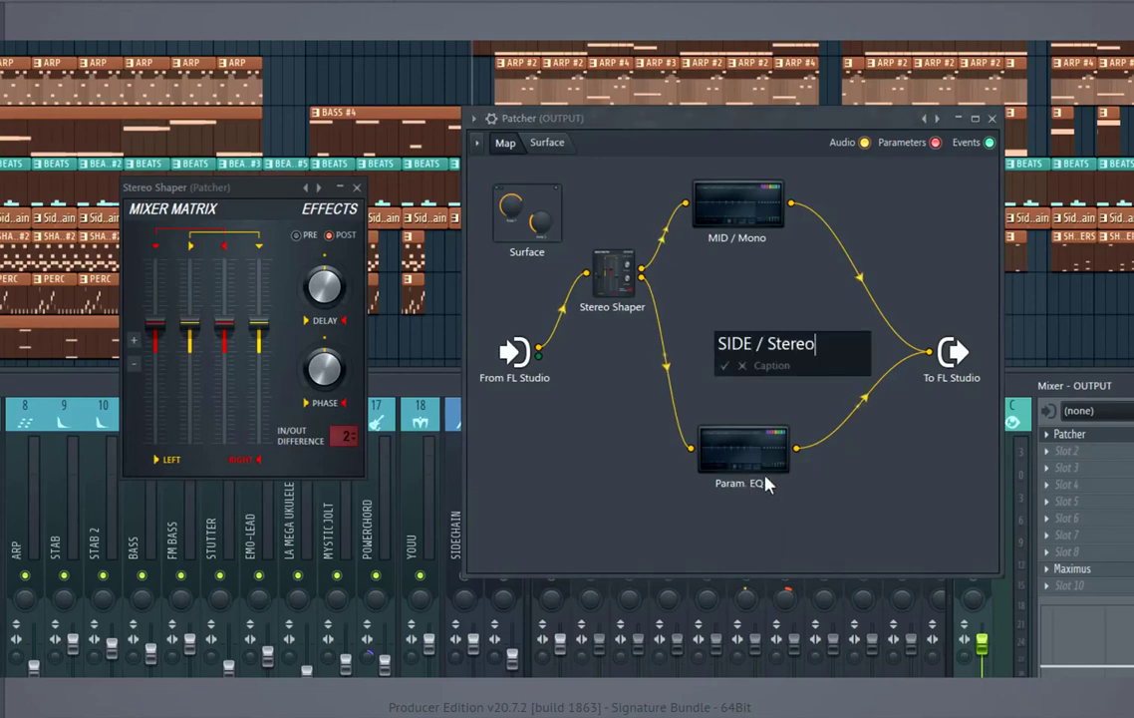
pyautogui.press('Return')
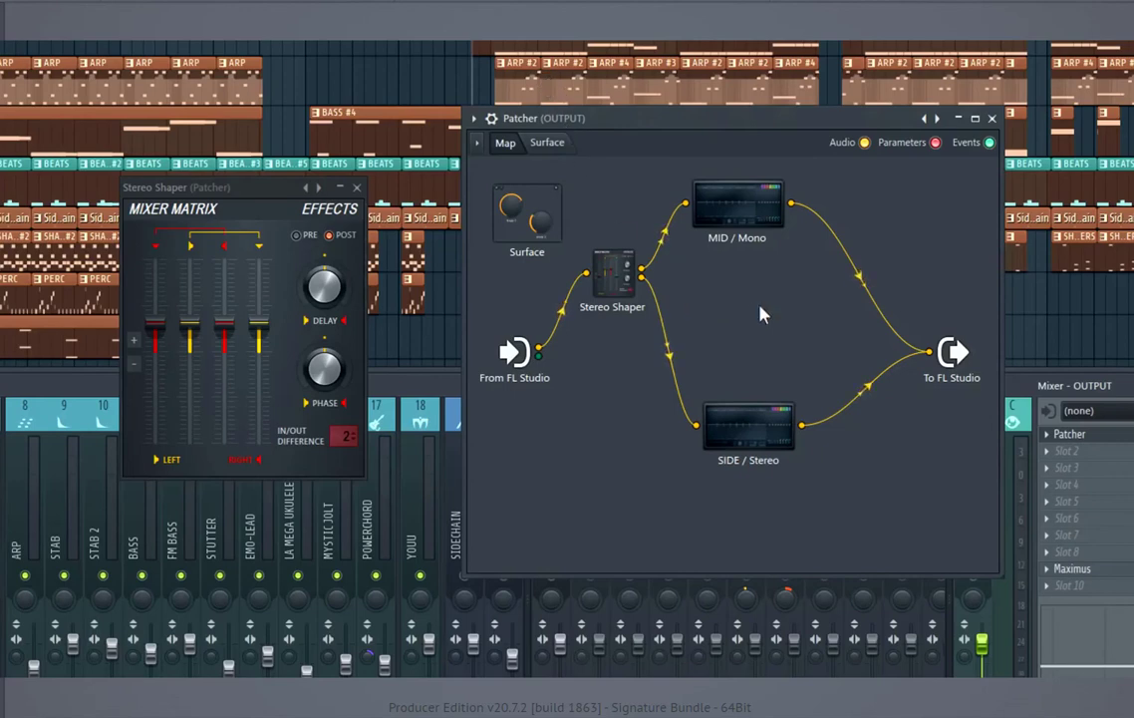
pyautogui.press('space')
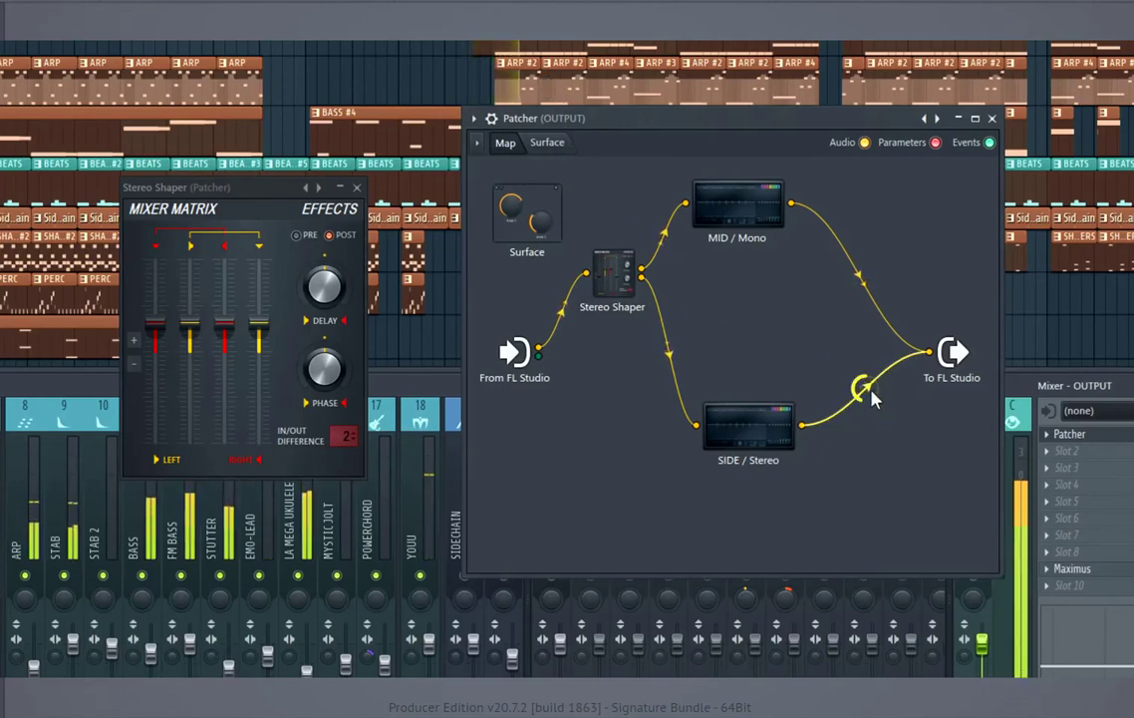